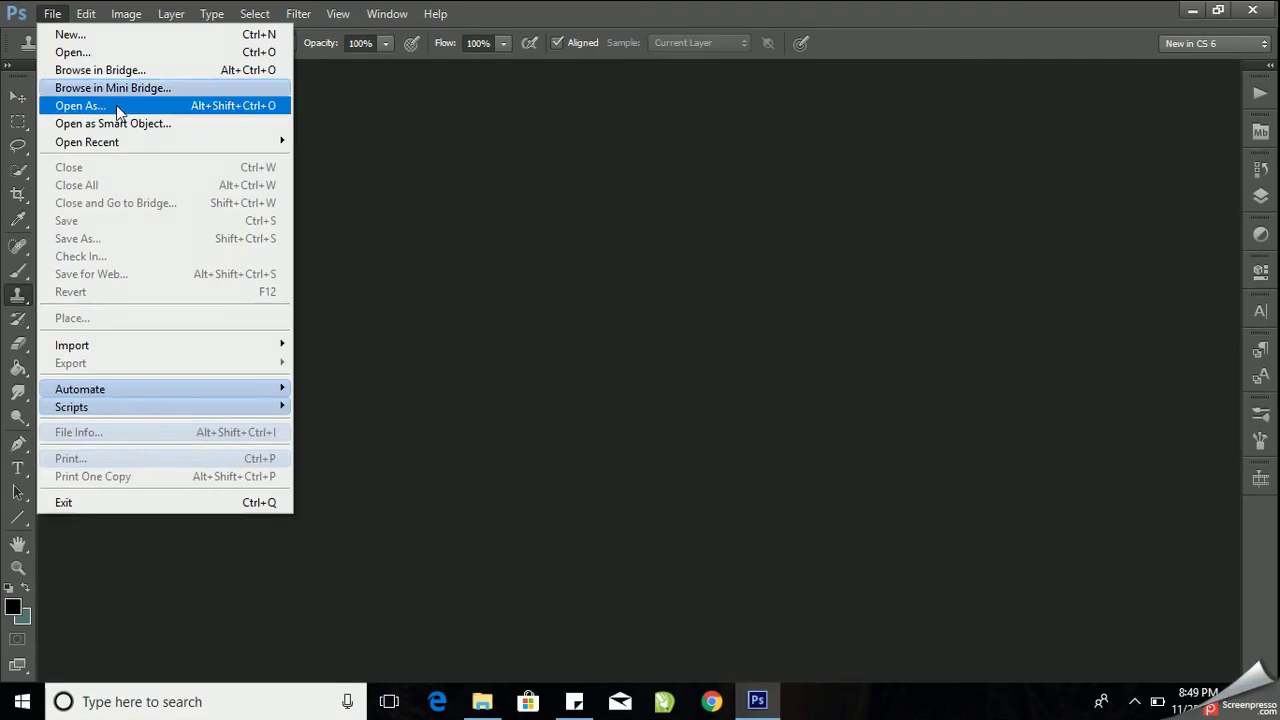
Open holly-mandarich-326680-unsplash with Open As set to Camera Raw
click(117, 105)
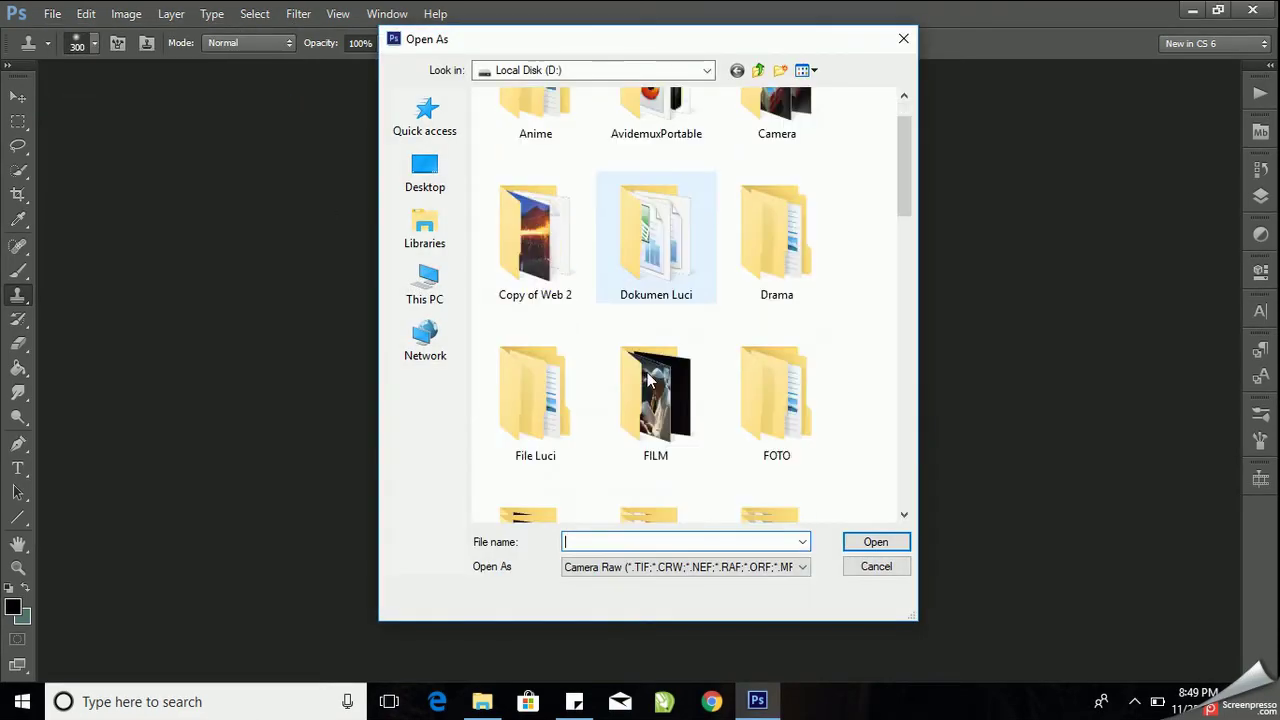
scroll(650, 378, down, 5)
scroll(650, 378, down, 3)
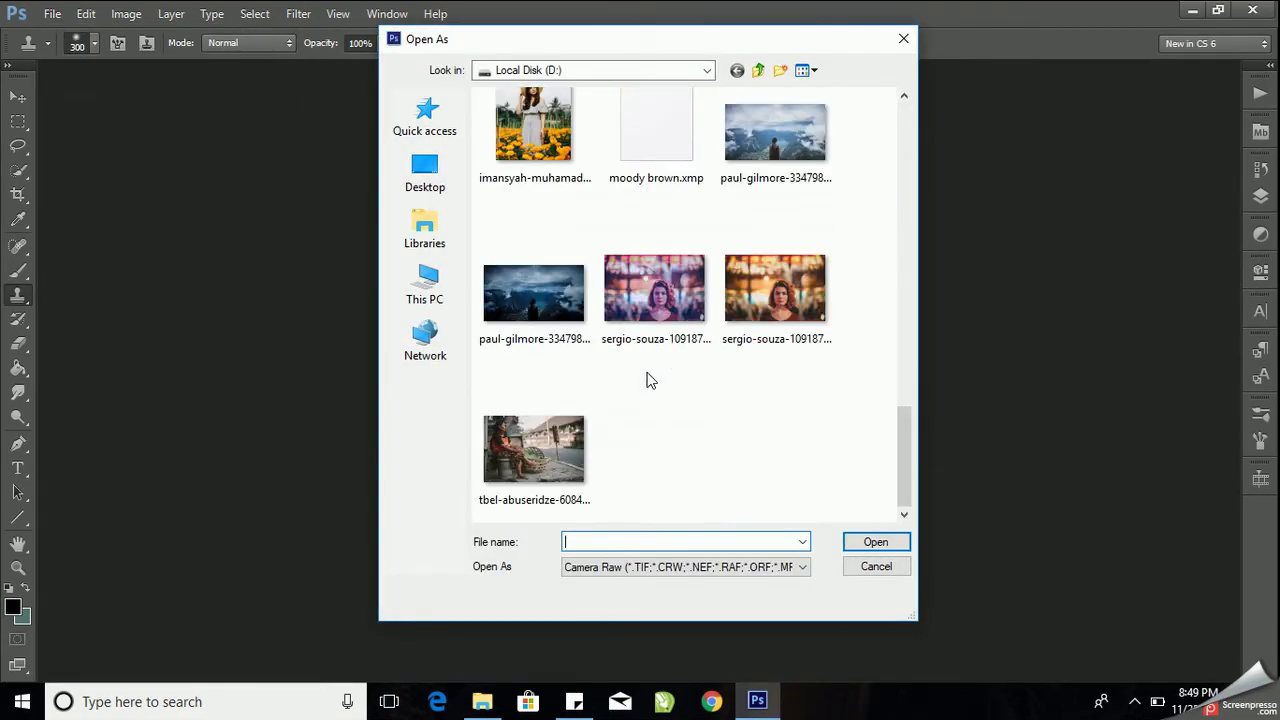
click(758, 155)
scroll(758, 156, up, 1)
scroll(758, 156, up, 1)
scroll(758, 165, up, 1)
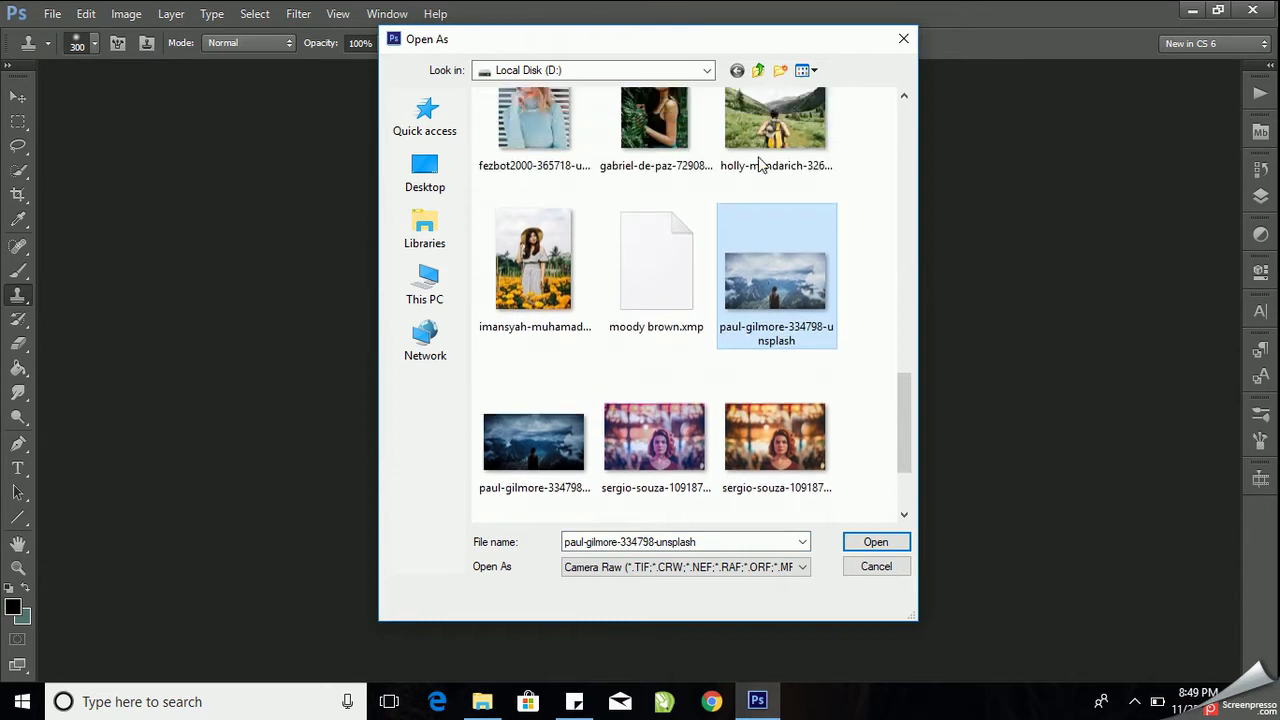
click(758, 162)
scroll(758, 160, up, 1)
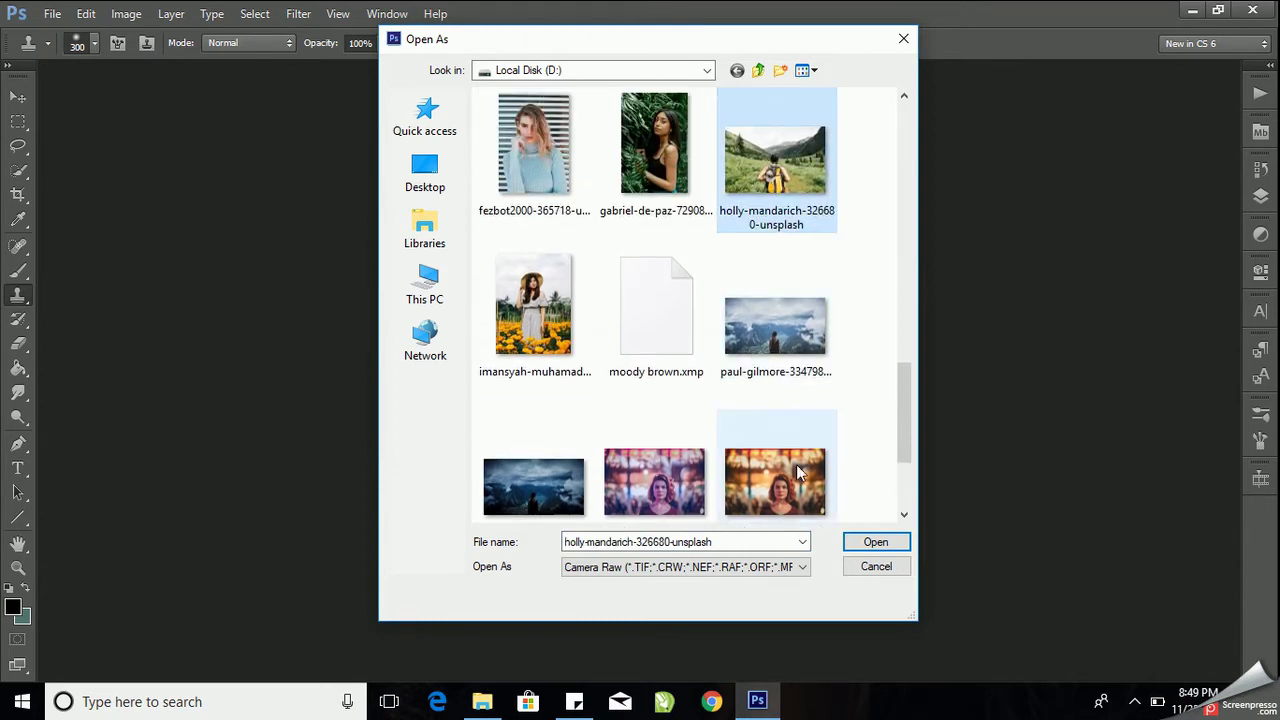
click(772, 567)
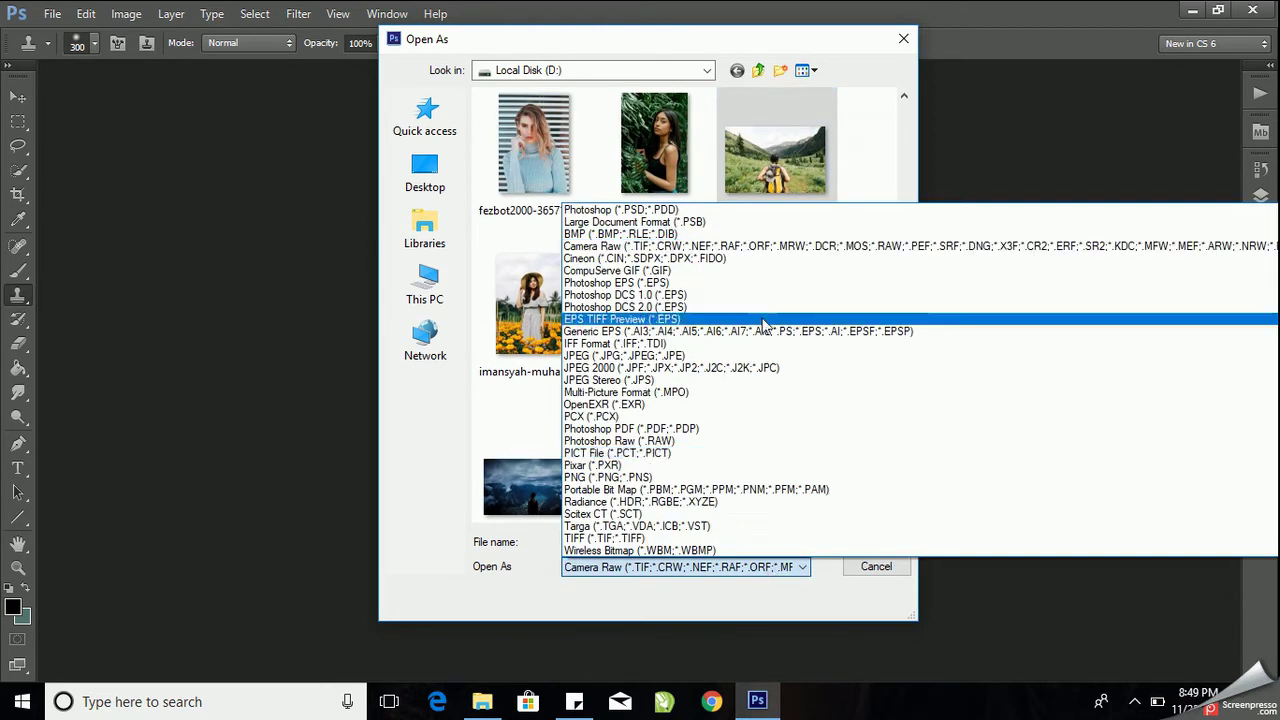
click(780, 248)
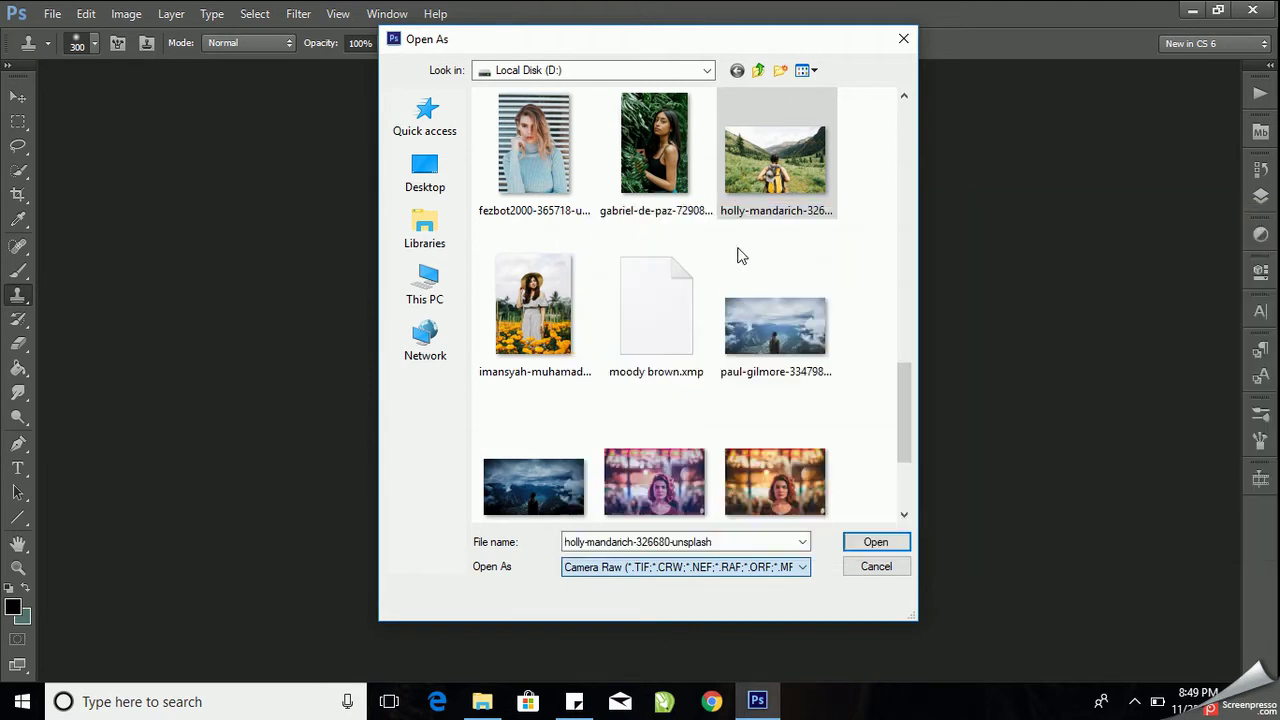
click(866, 541)
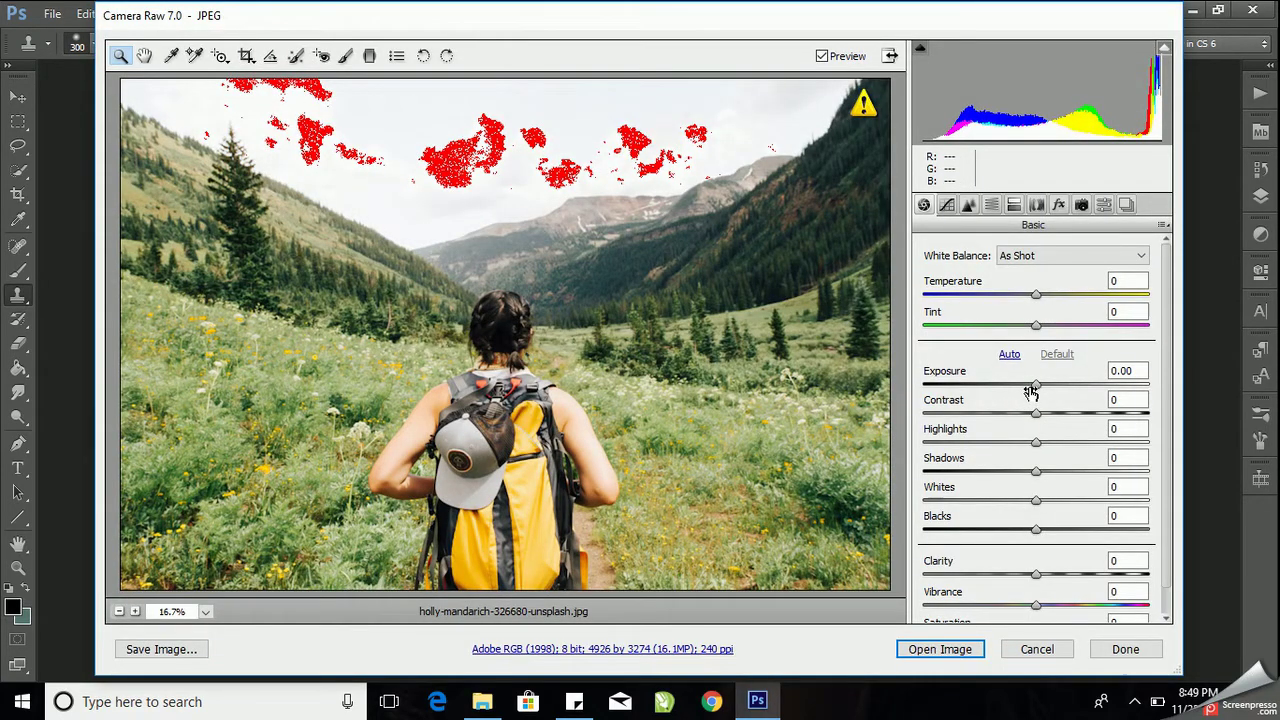
Darken Exposure to -1.45, raise Contrast to +38 and drop Highlights to -100
drag(1031, 391, 1006, 396)
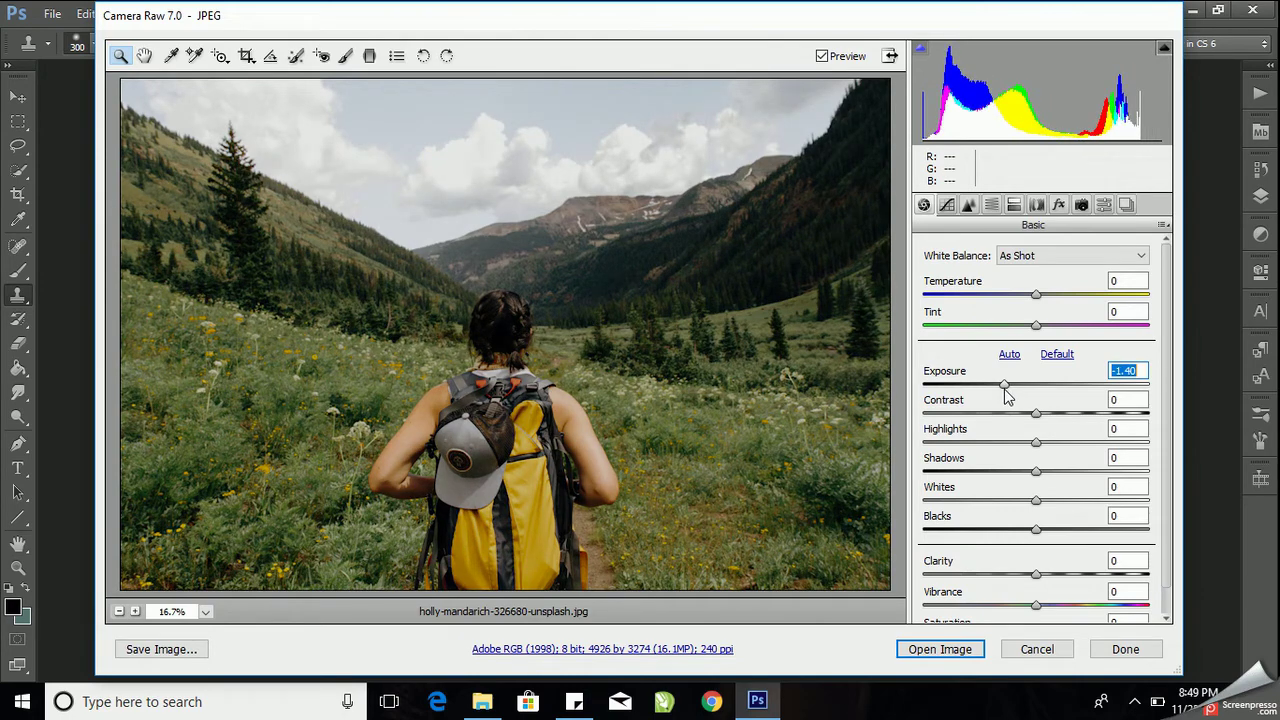
drag(1005, 390, 1004, 391)
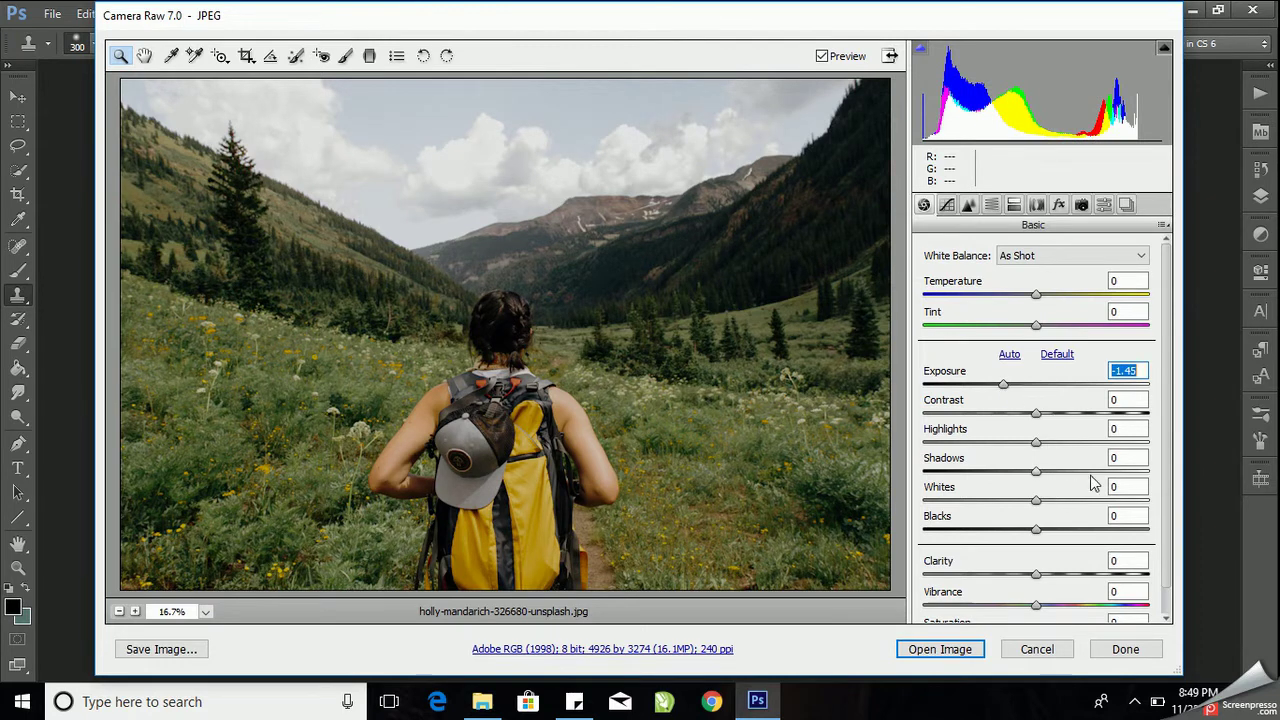
click(1077, 413)
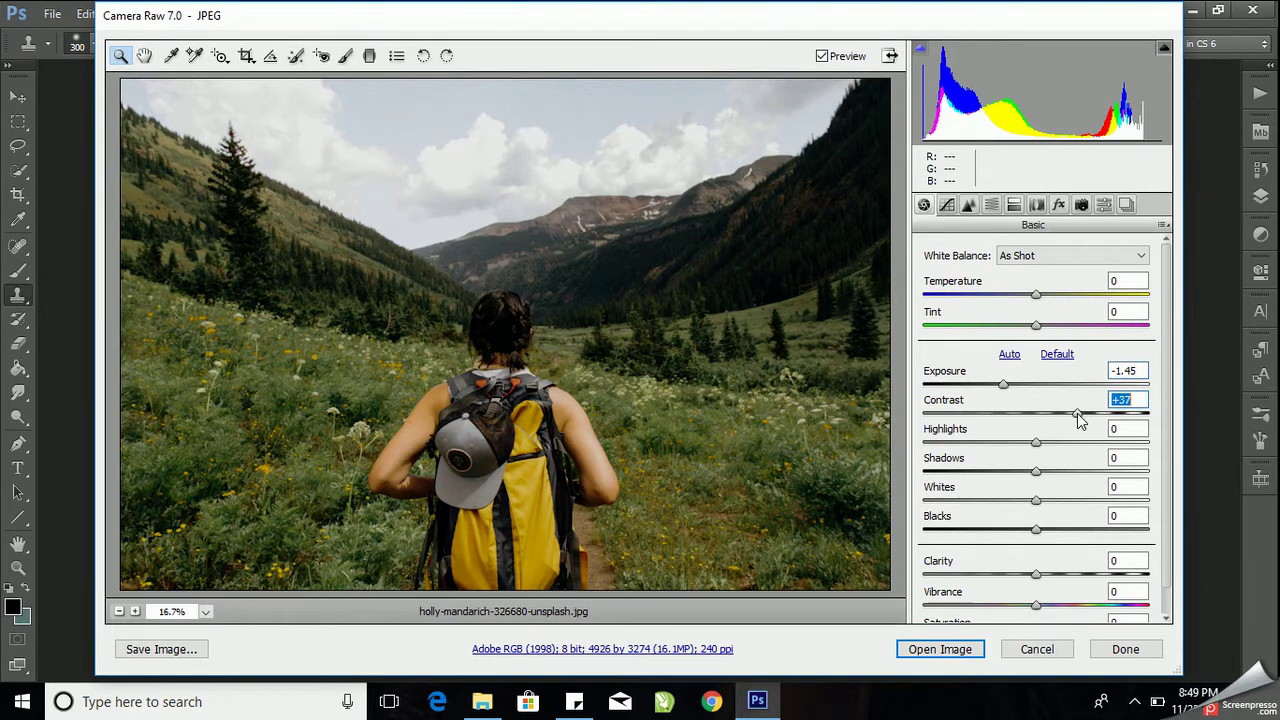
drag(1077, 413, 920, 443)
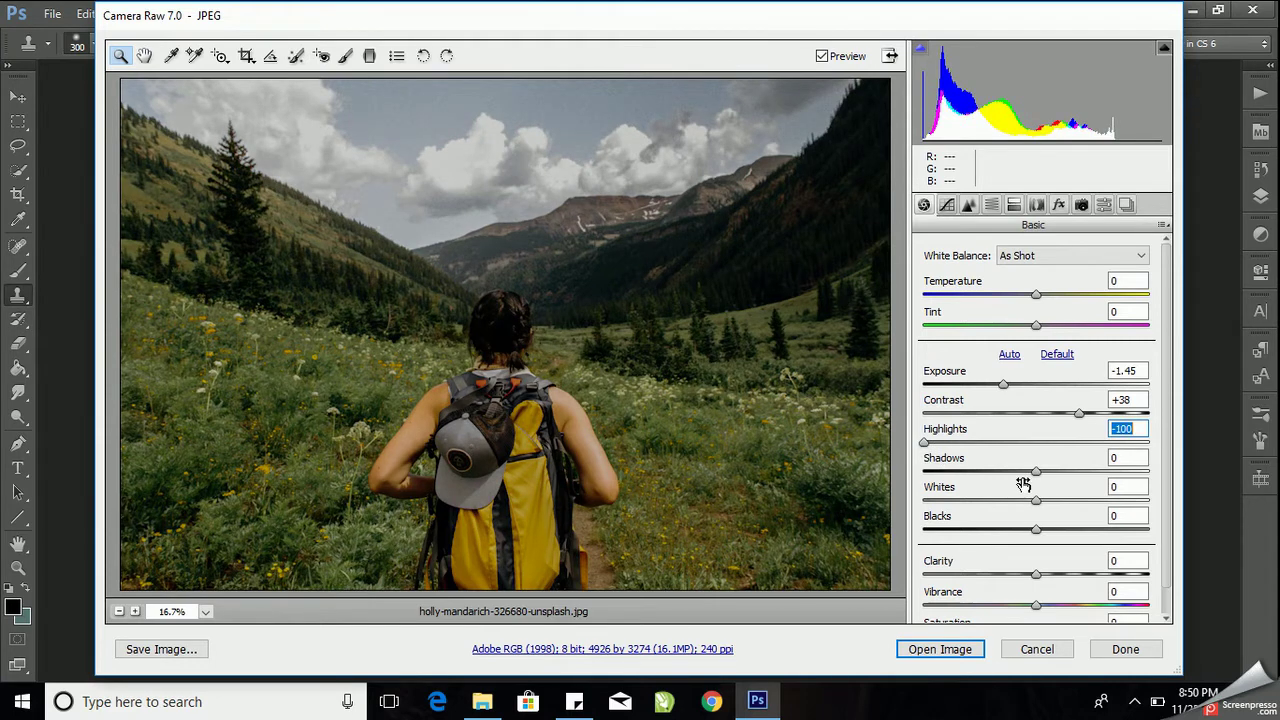
Set Shadows +18, Whites -68, Blacks -23, and cool Temperature to -14 with Tint -13
drag(1036, 472, 1062, 485)
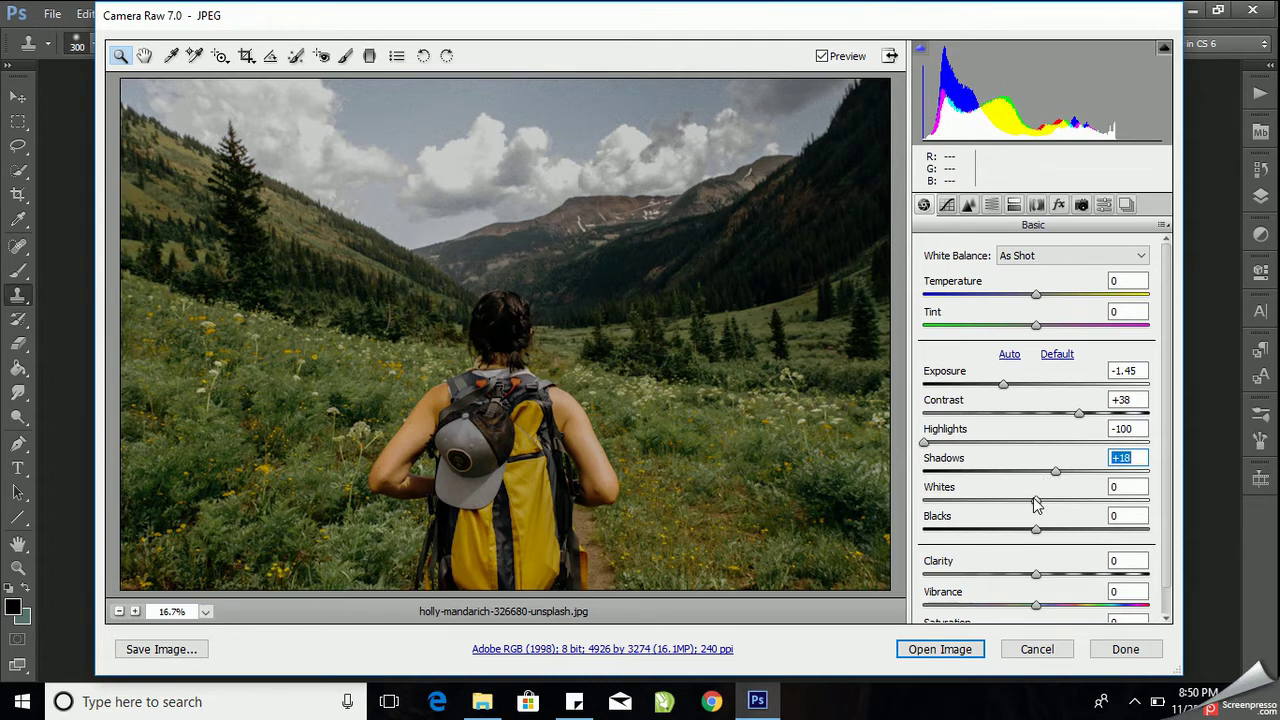
drag(1036, 505, 962, 498)
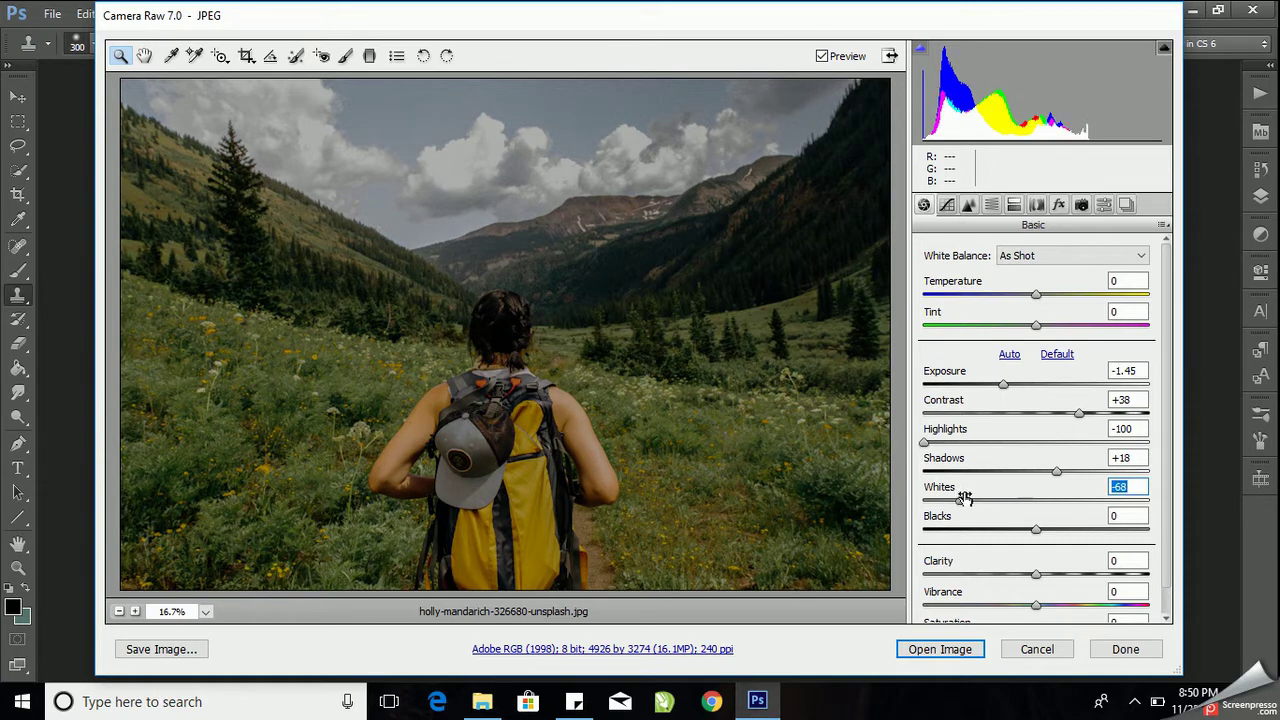
drag(1036, 530, 1012, 540)
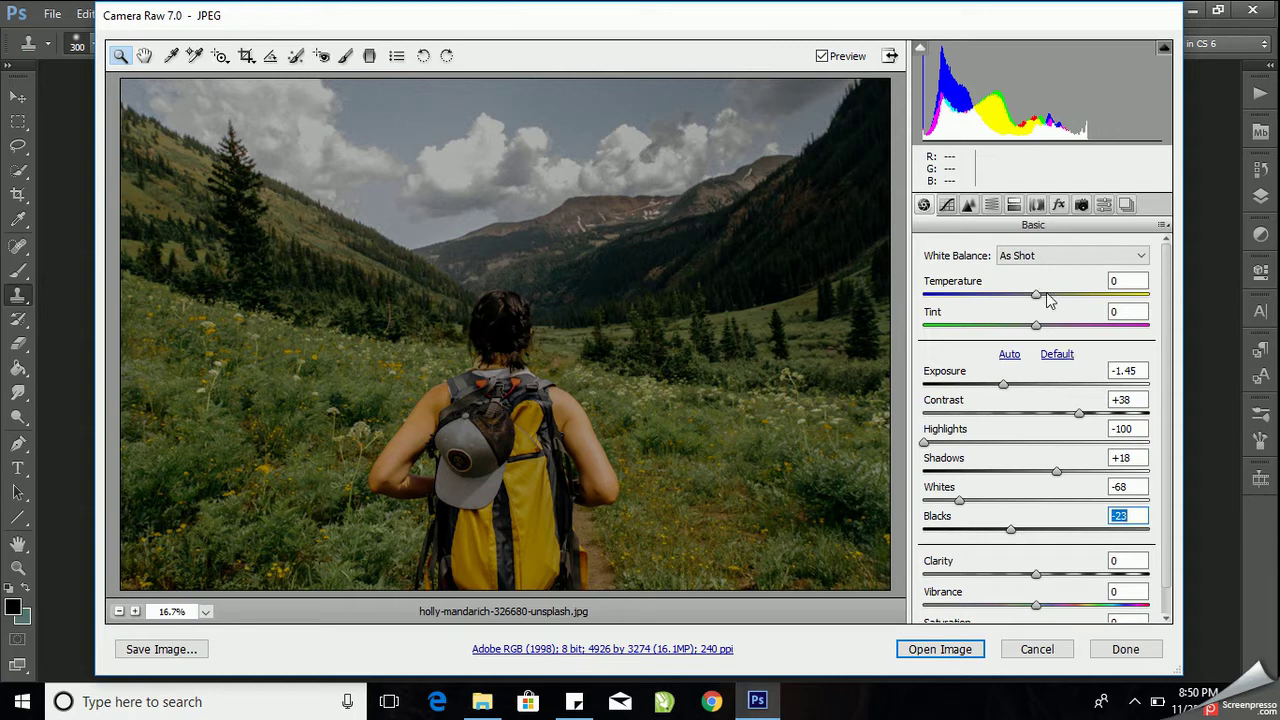
click(1035, 297)
mouse_move(1035, 297)
mouse_down()
mouse_move(1019, 296)
mouse_move(1024, 332)
mouse_up()
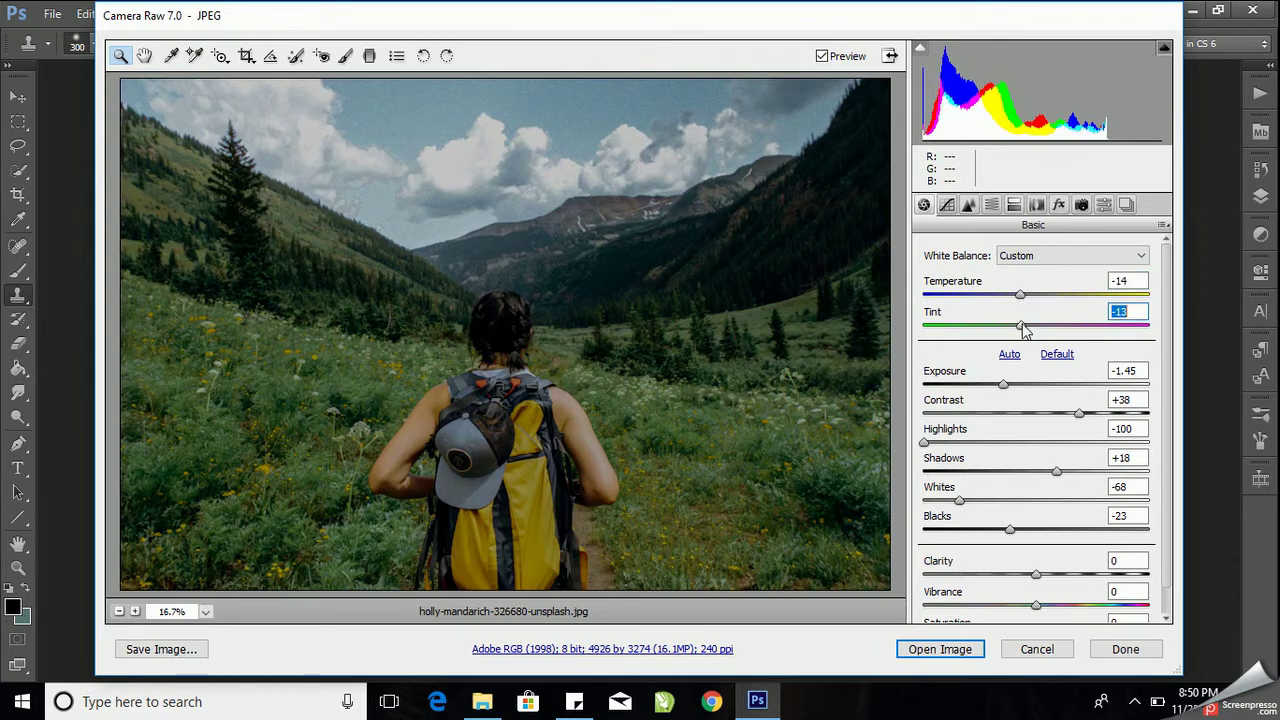
Set the parametric tone curve to Highlights +100, Lights +24, Darks -18, Shadows +12
click(946, 204)
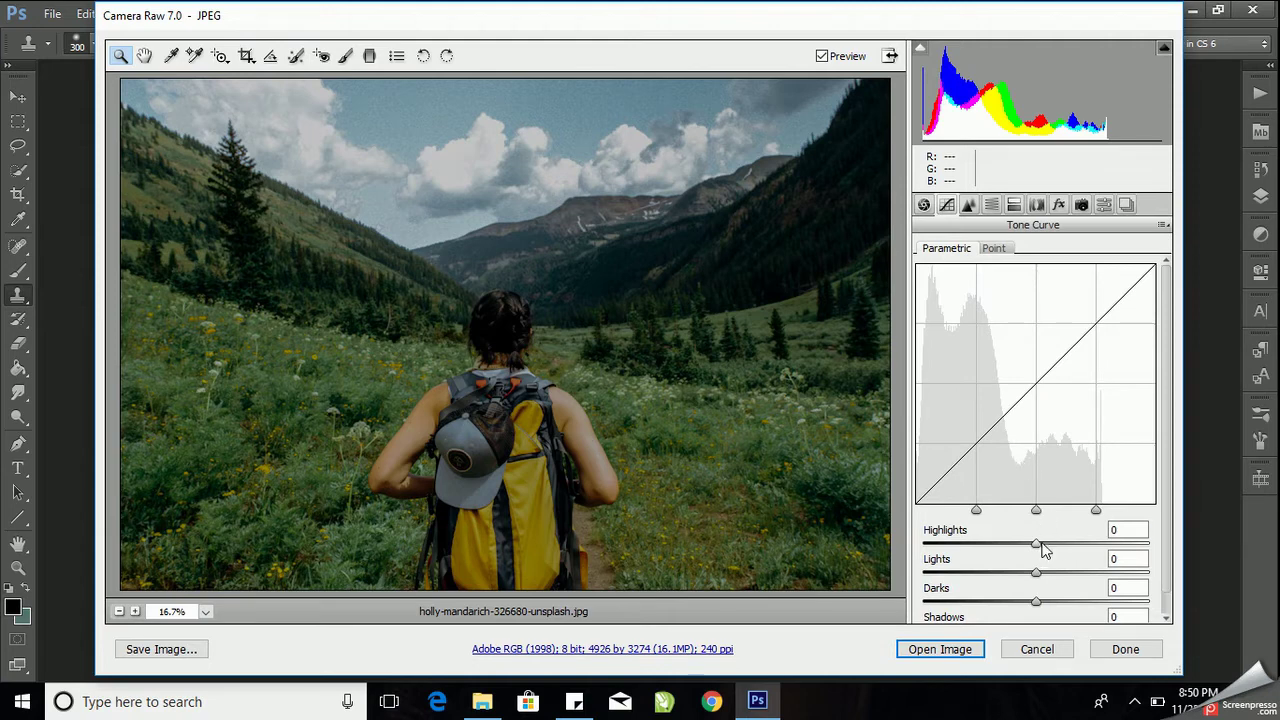
drag(1037, 543, 1160, 556)
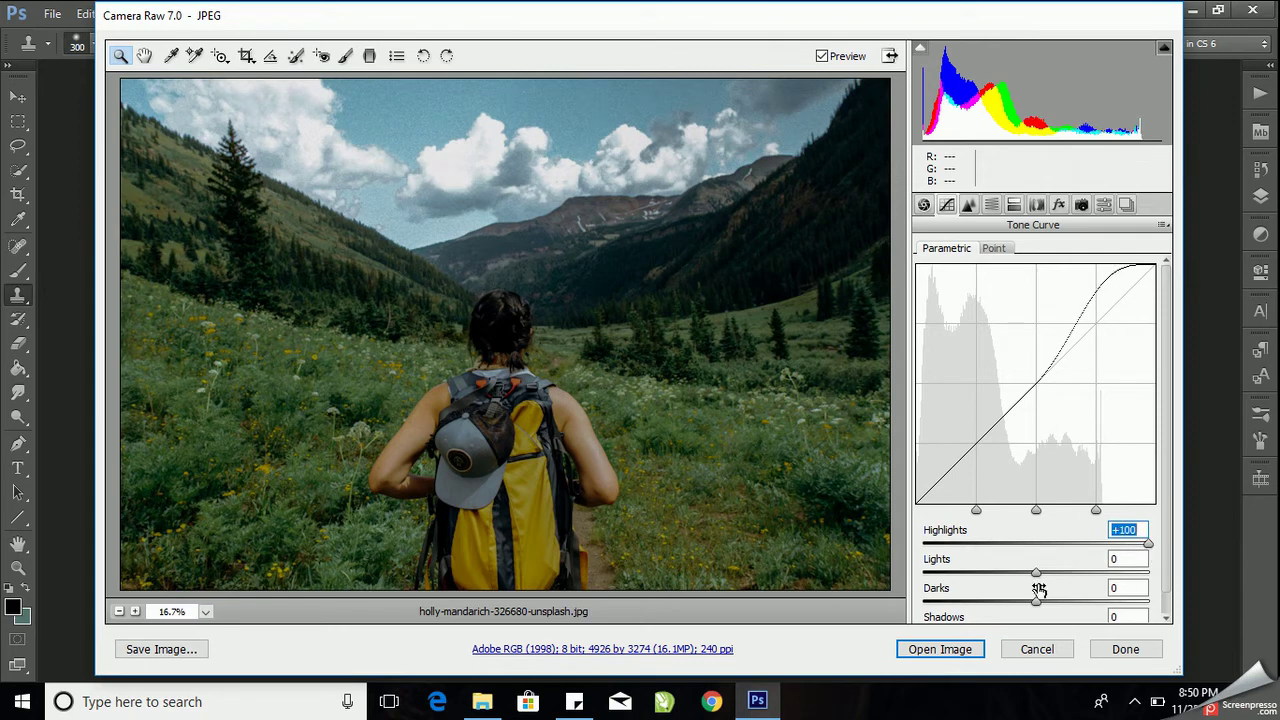
mouse_move(1037, 573)
mouse_down()
mouse_move(1070, 587)
mouse_move(1064, 578)
mouse_up()
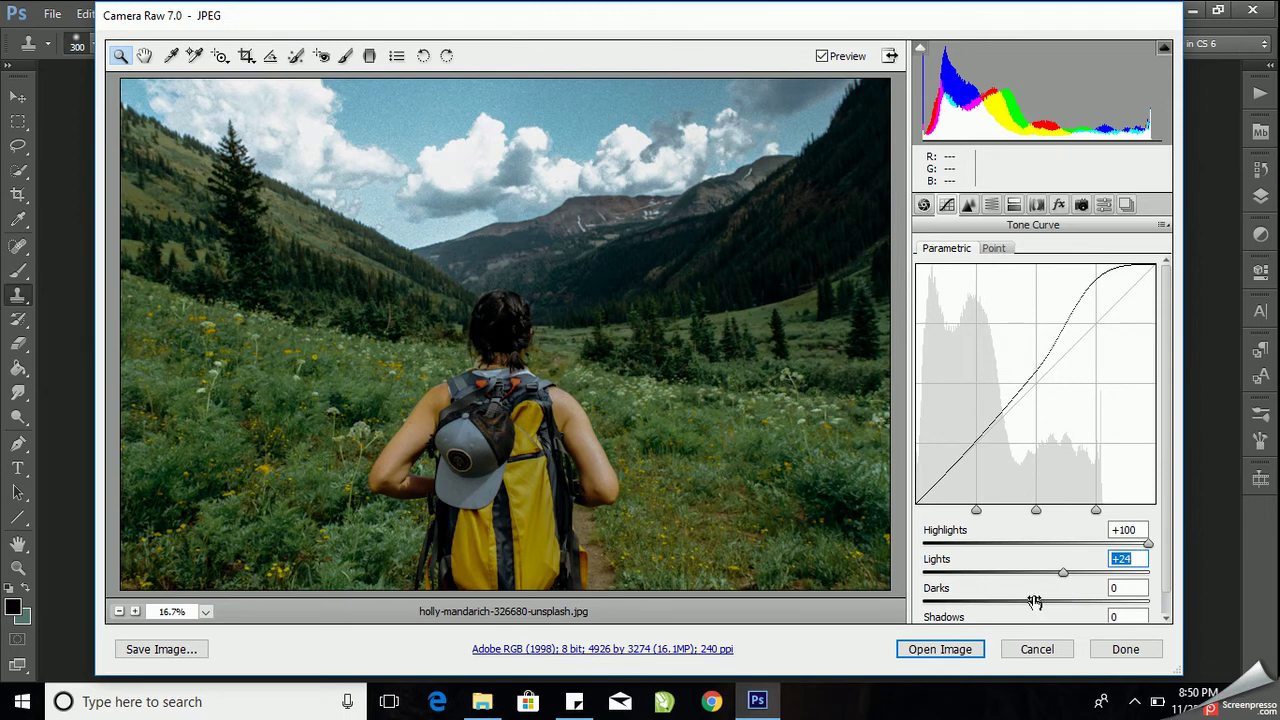
drag(1036, 600, 1006, 604)
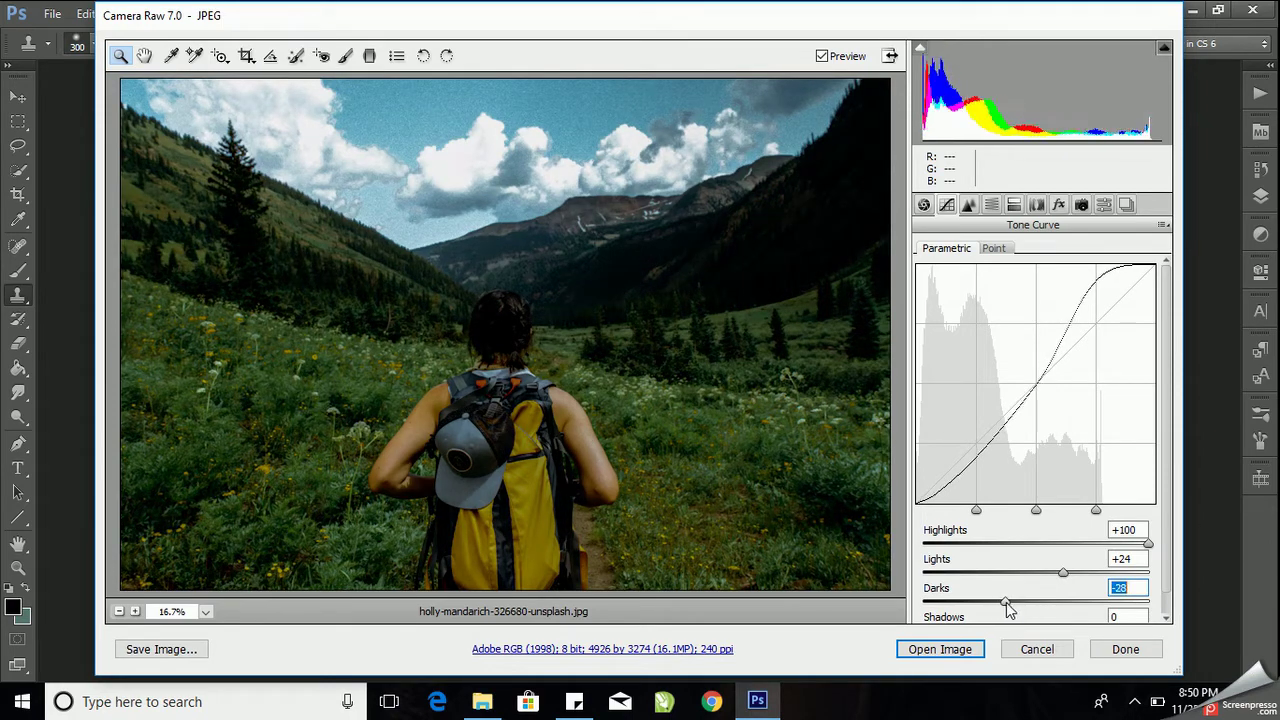
drag(1007, 604, 1017, 604)
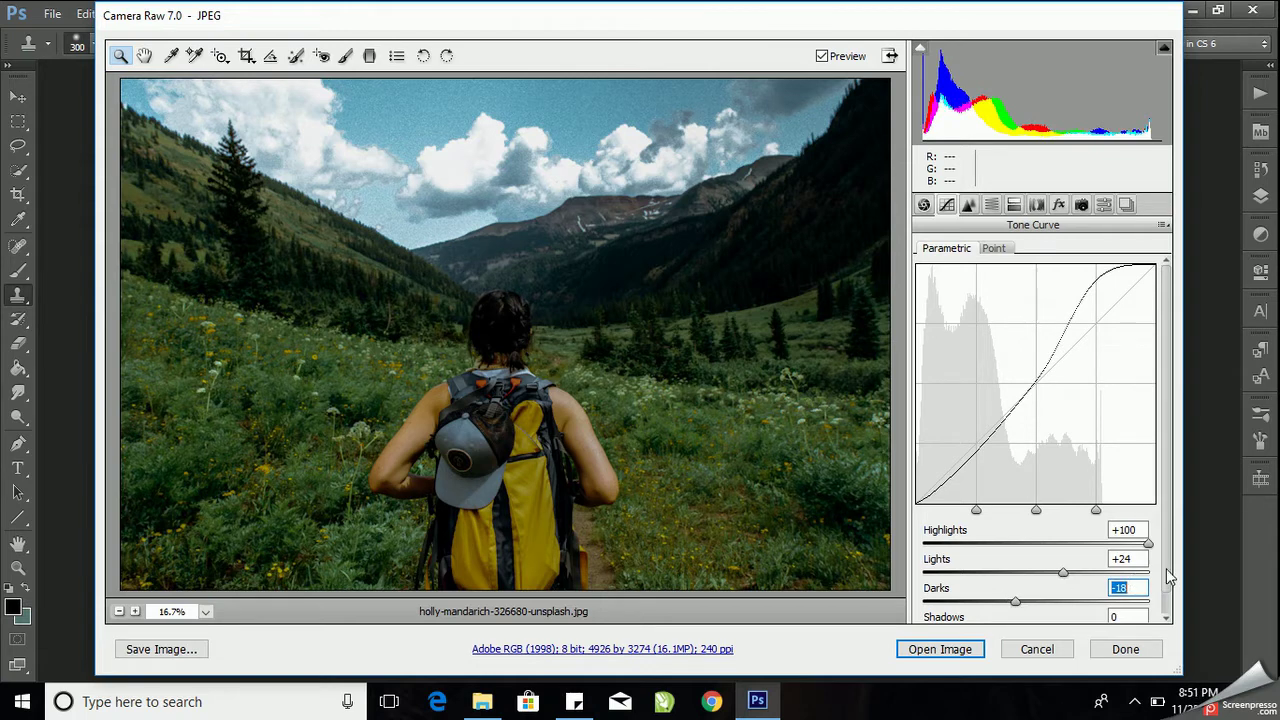
drag(1168, 577, 1166, 604)
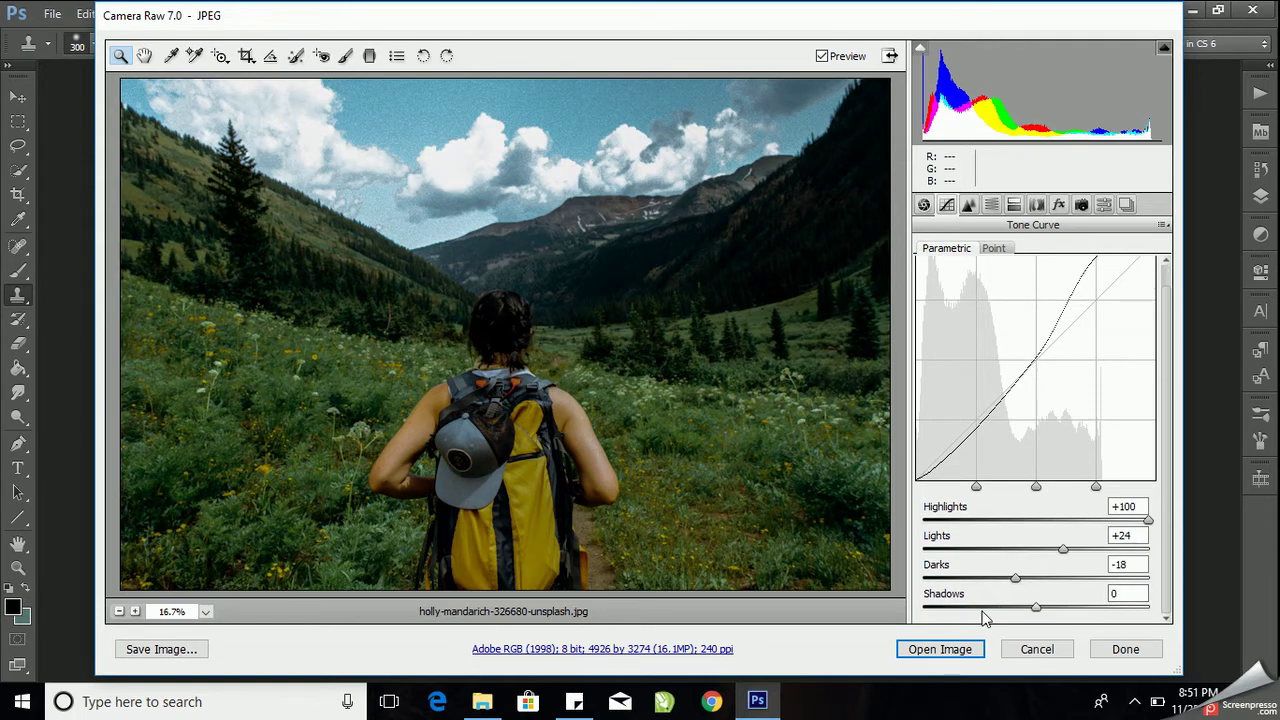
drag(1036, 607, 1045, 615)
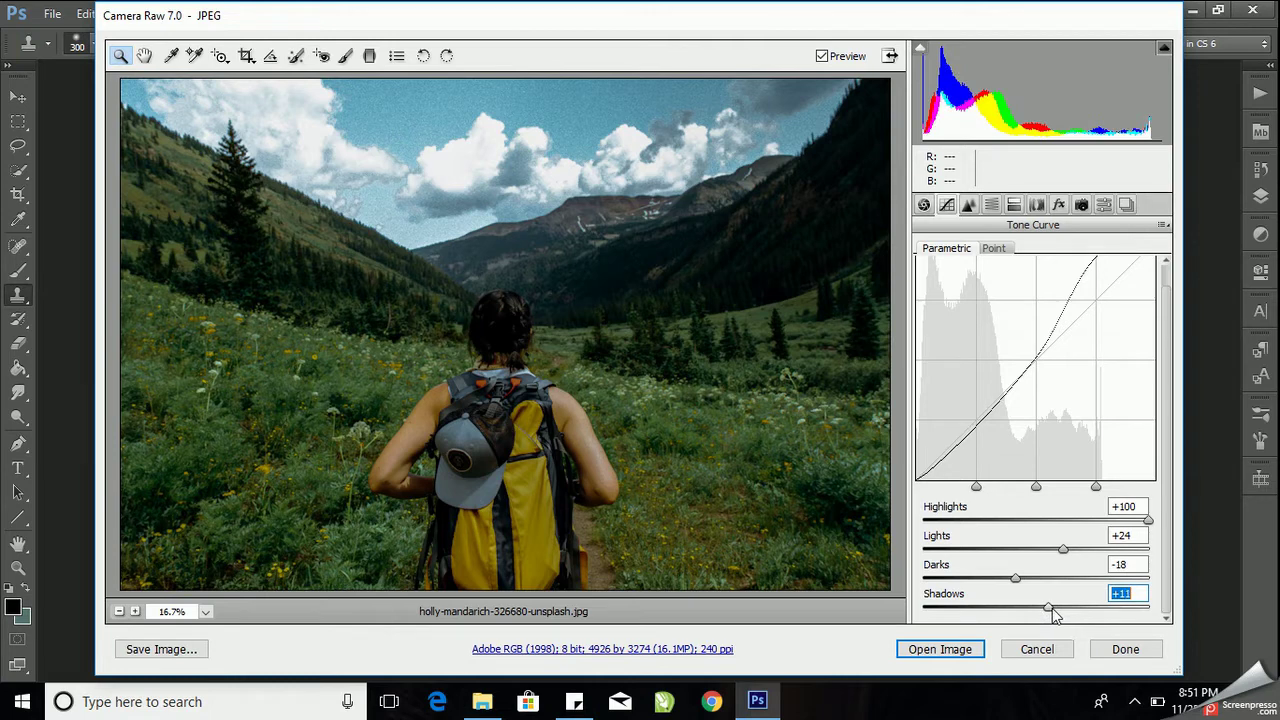
drag(1052, 614, 1053, 614)
Add a post-crop vignette with Amount -5, Midpoint 0, Roundness +100 and Feather 100
click(1059, 205)
drag(1041, 446, 1038, 455)
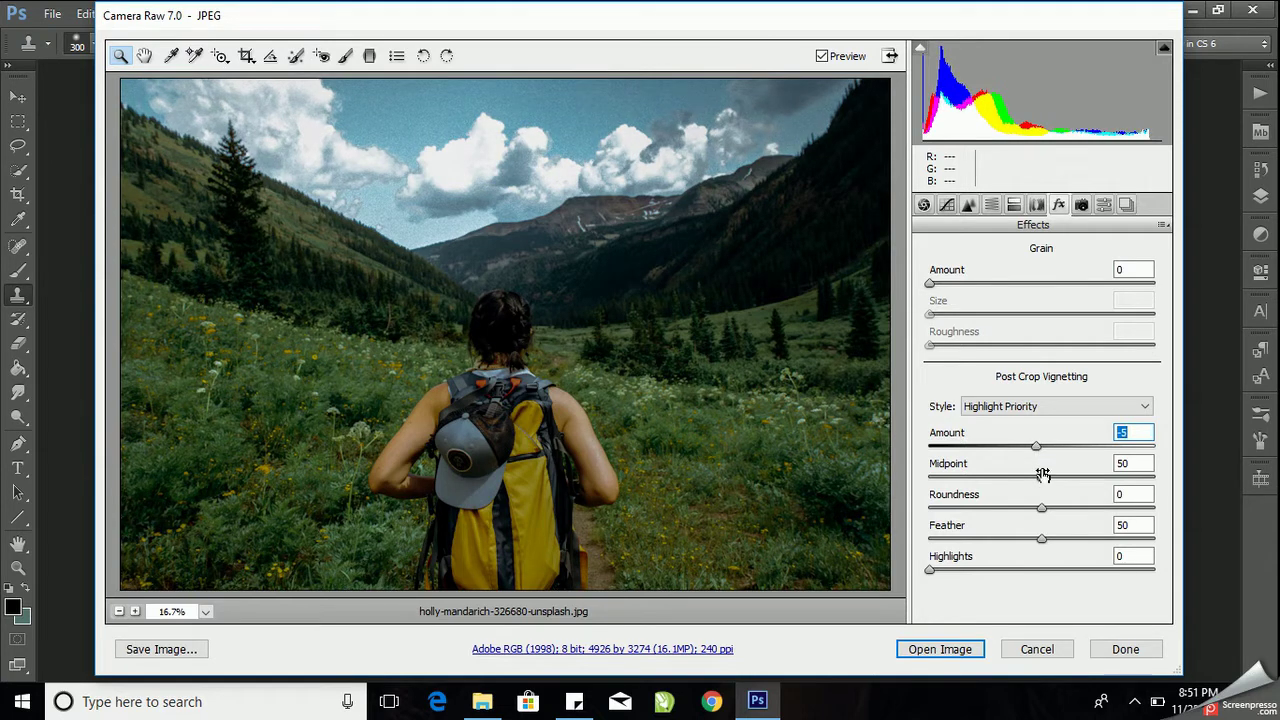
drag(1042, 477, 924, 482)
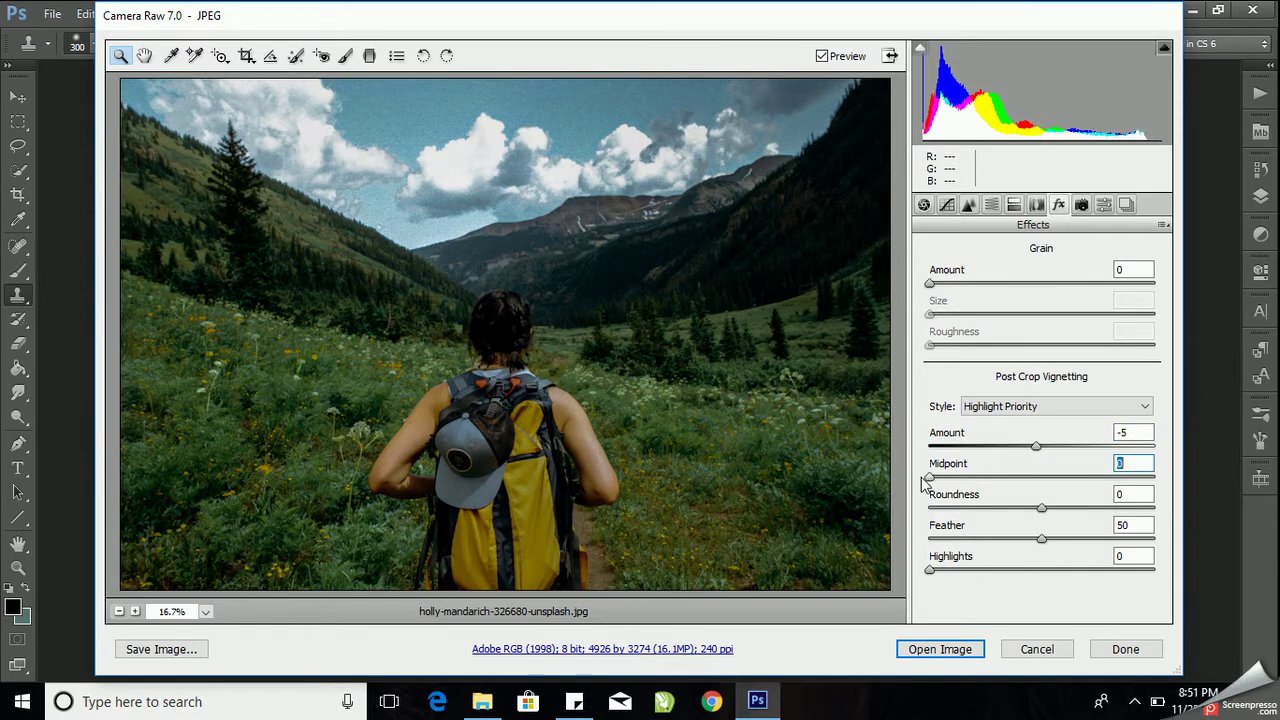
drag(1042, 510, 1157, 512)
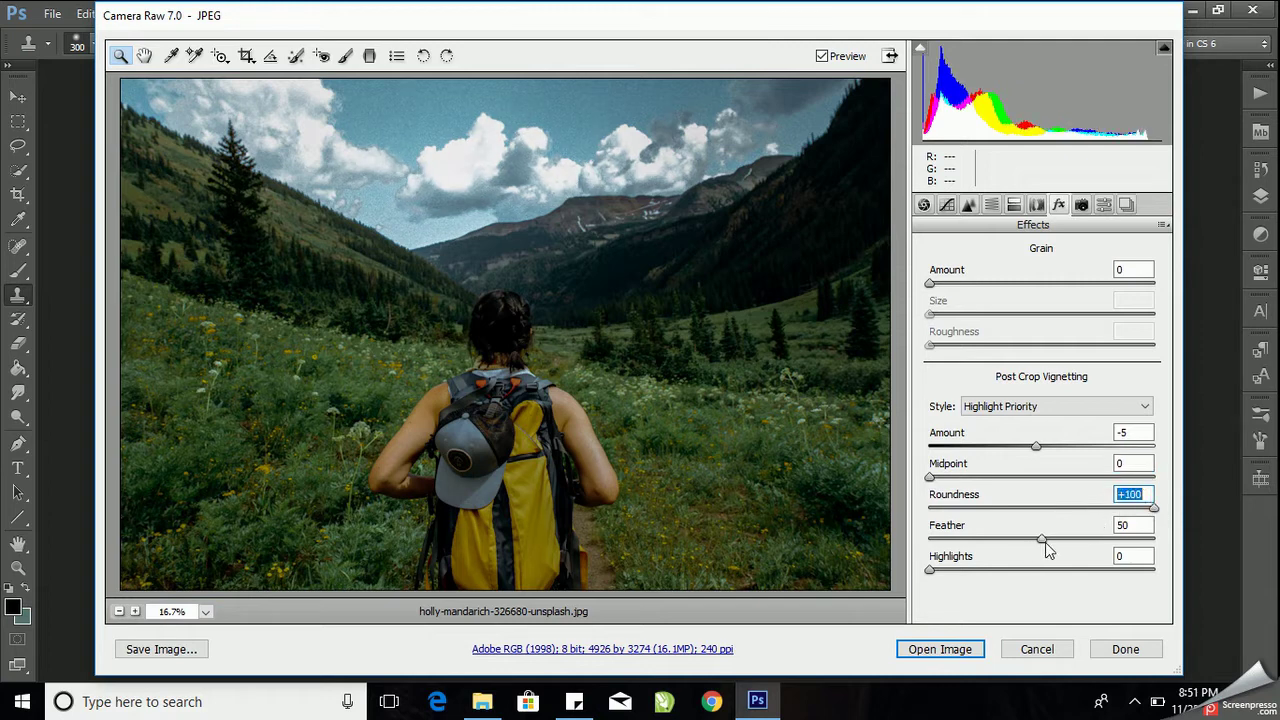
drag(1042, 539, 1158, 545)
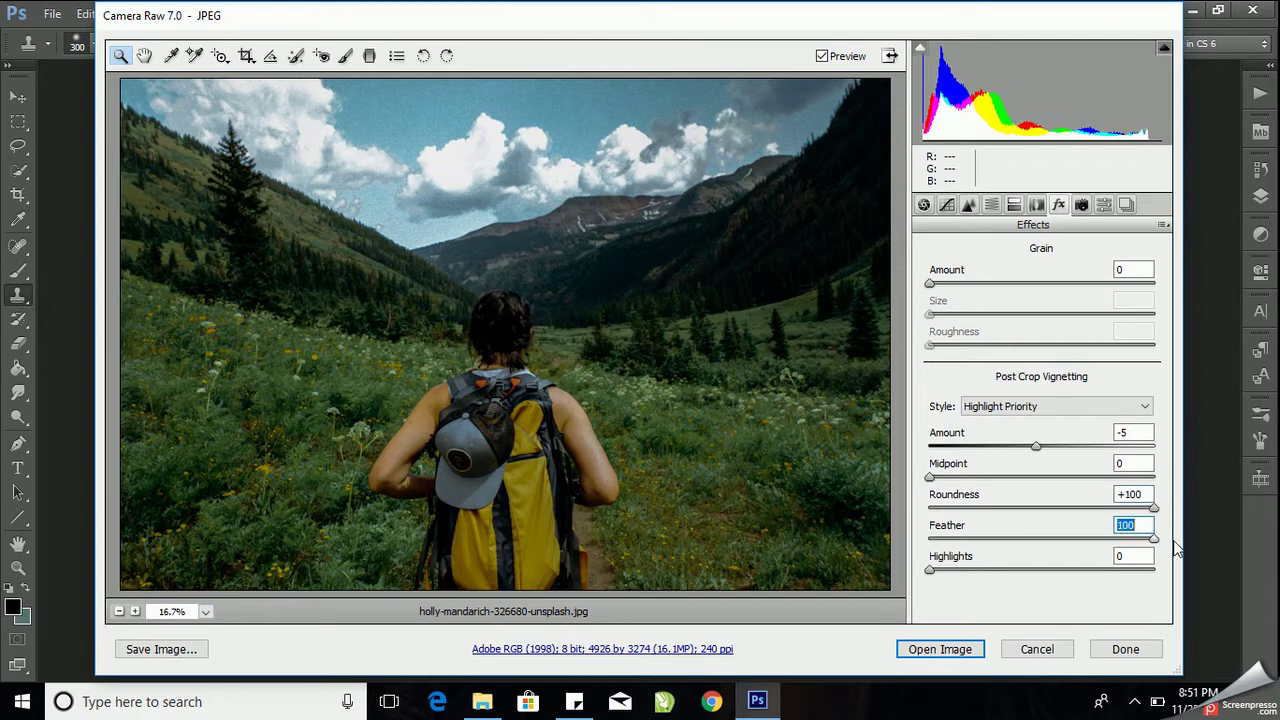
Tint highlights warm (hue 38, saturation 60) and shadows blue (hue 233, saturation 30), balance +32
click(1012, 206)
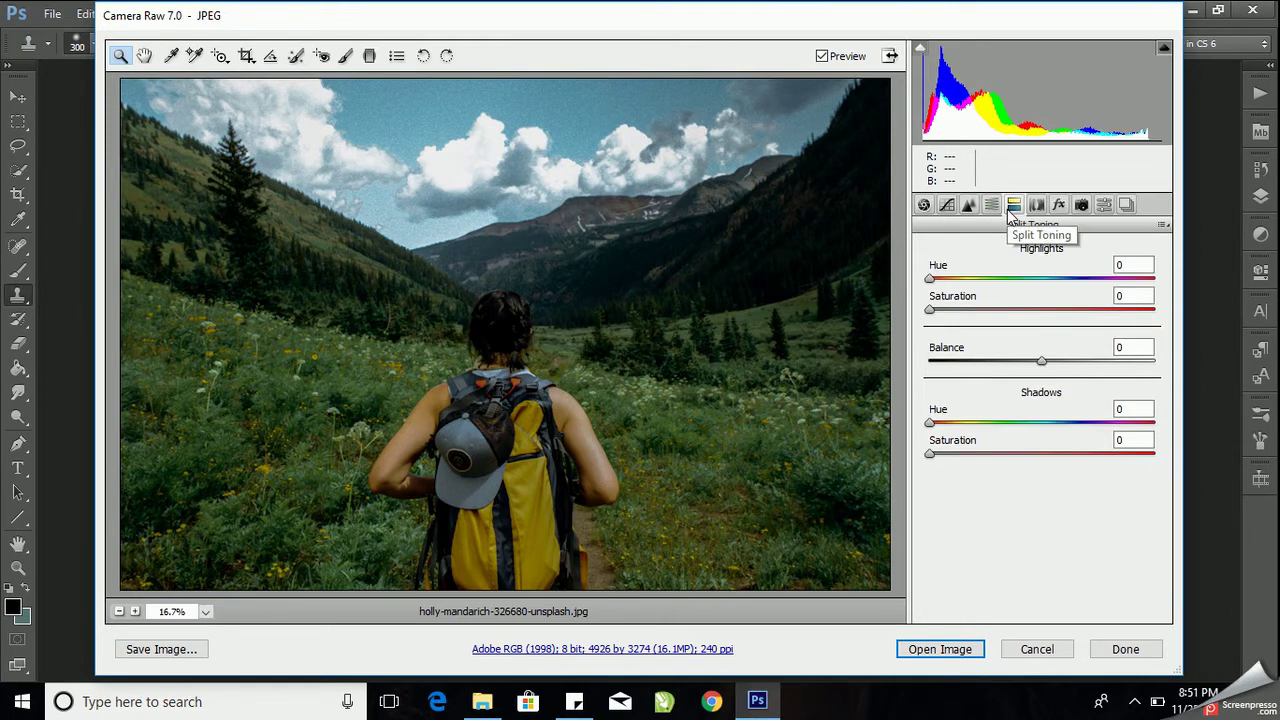
mouse_move(931, 280)
mouse_down()
mouse_move(1025, 318)
mouse_move(1070, 317)
mouse_up()
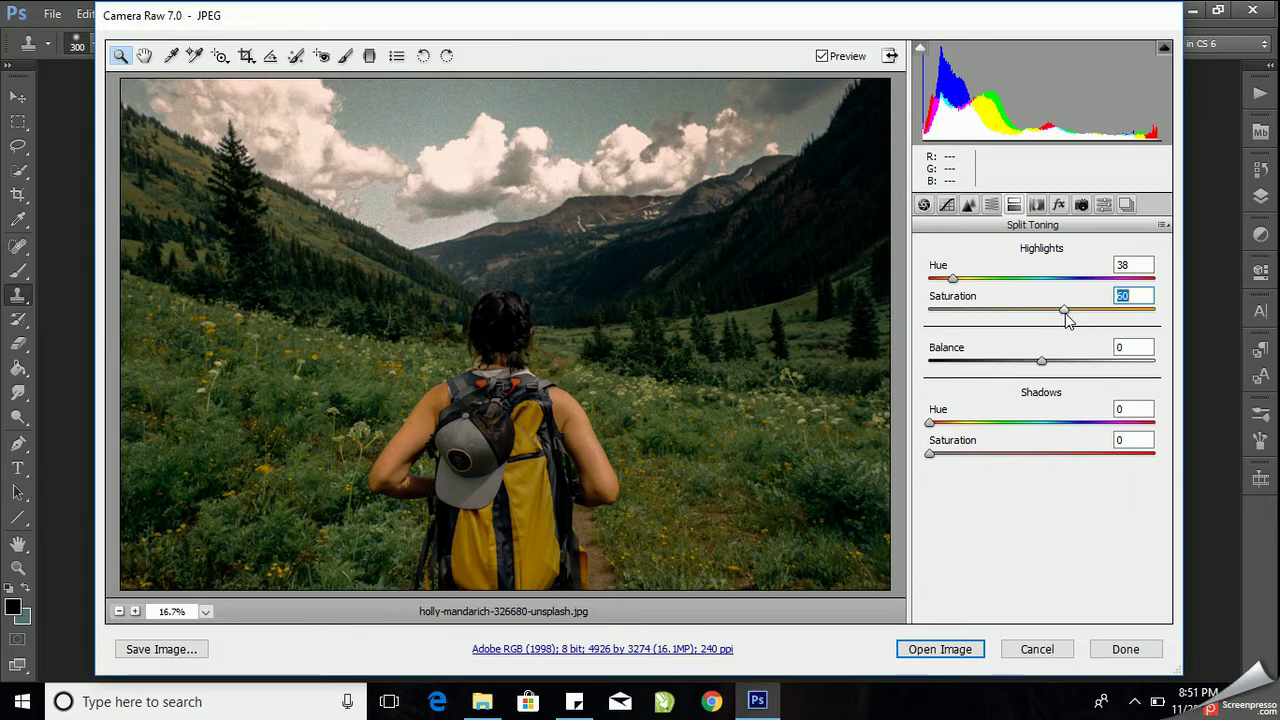
drag(929, 423, 1072, 438)
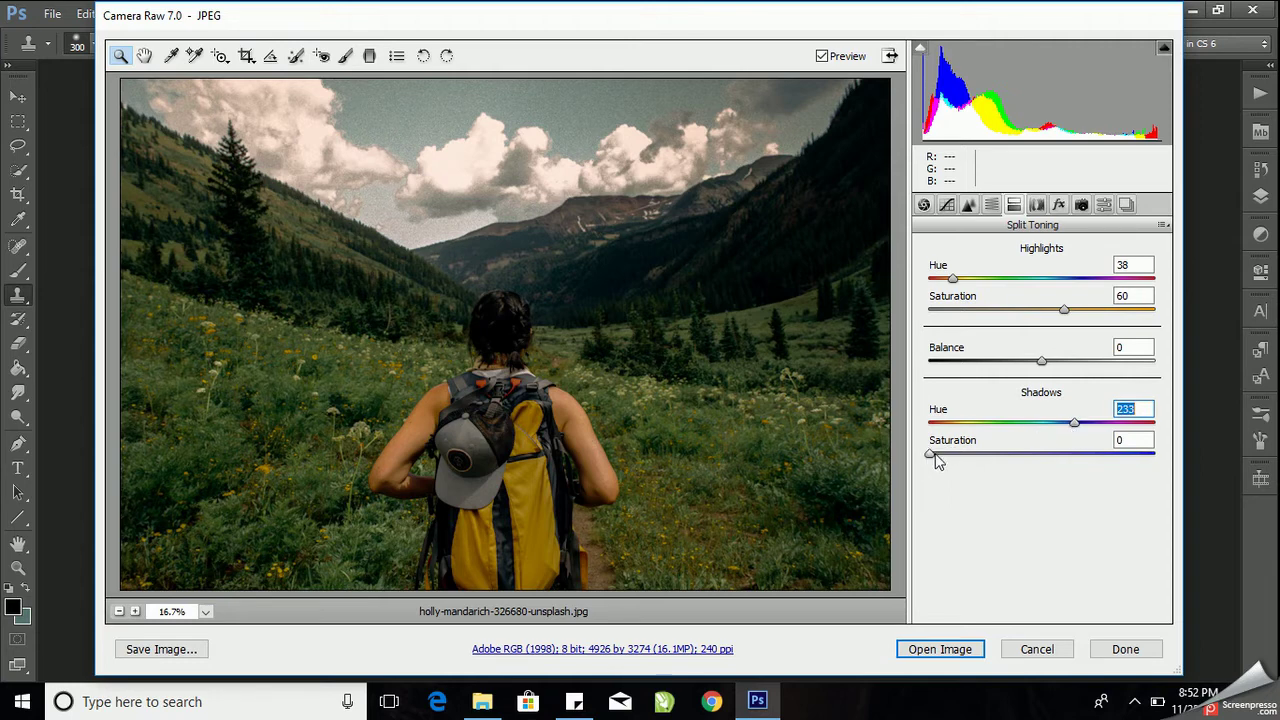
drag(936, 456, 998, 459)
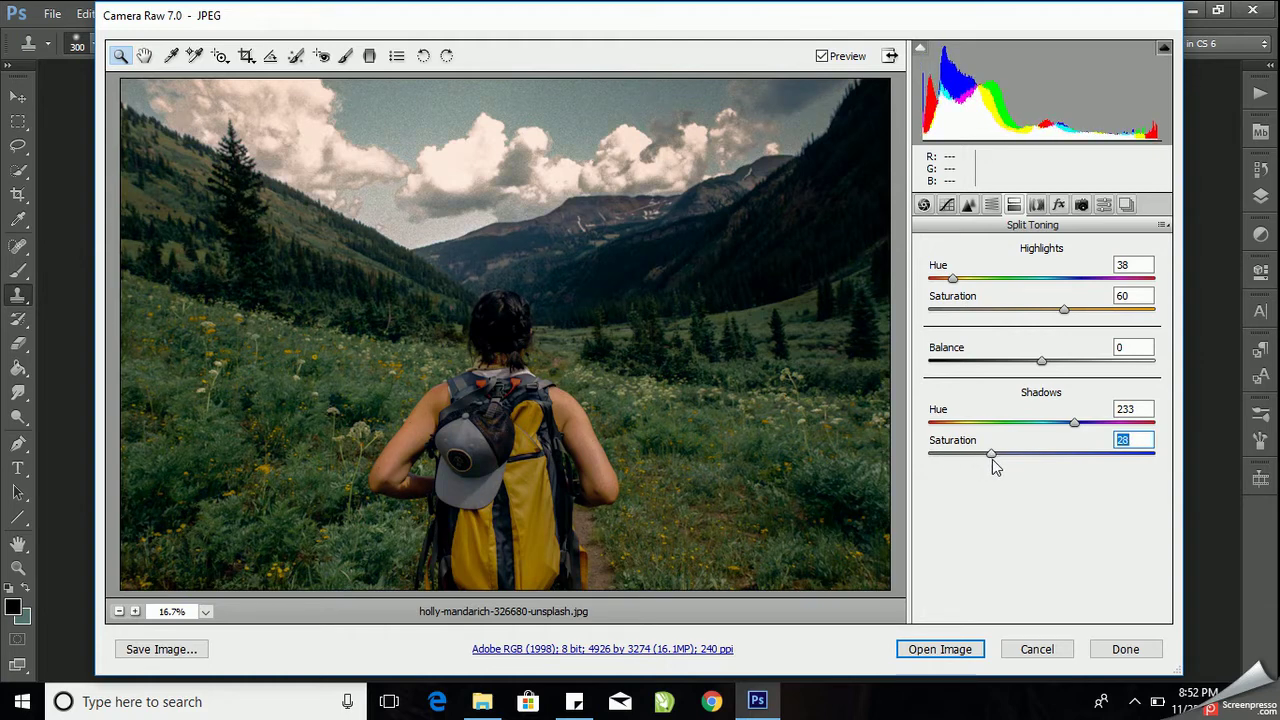
drag(1043, 362, 1084, 370)
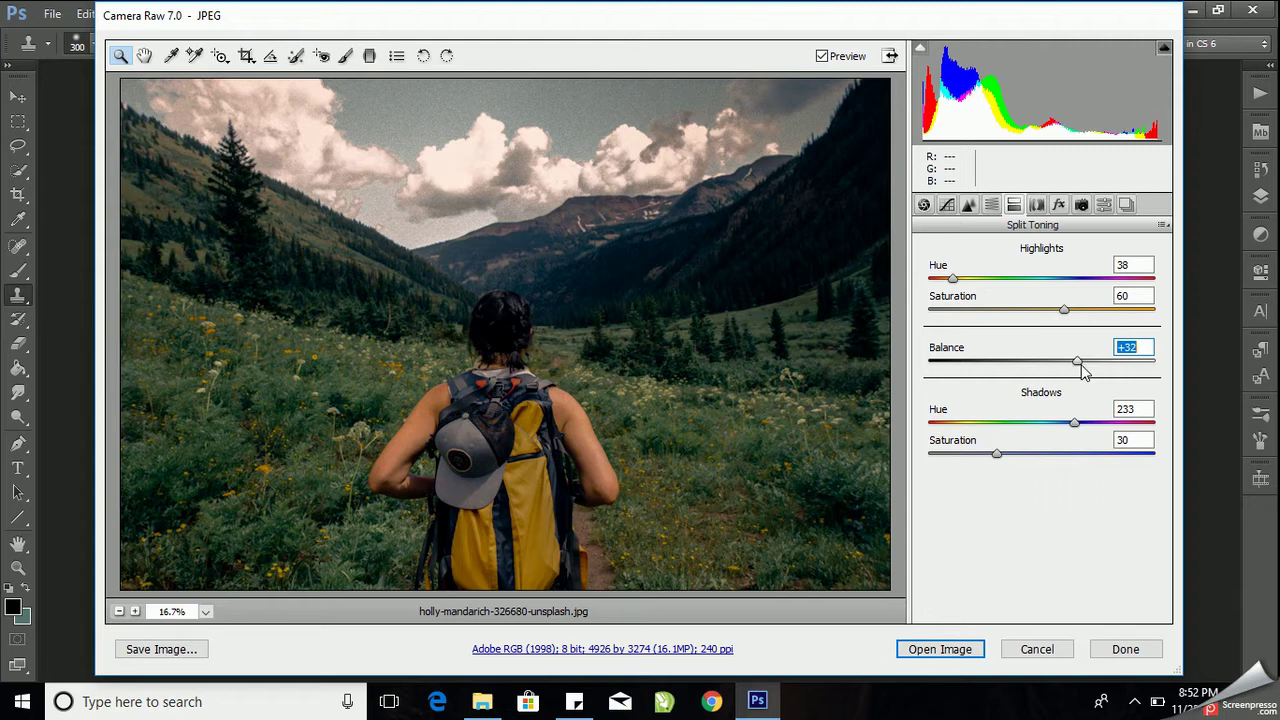
click(993, 205)
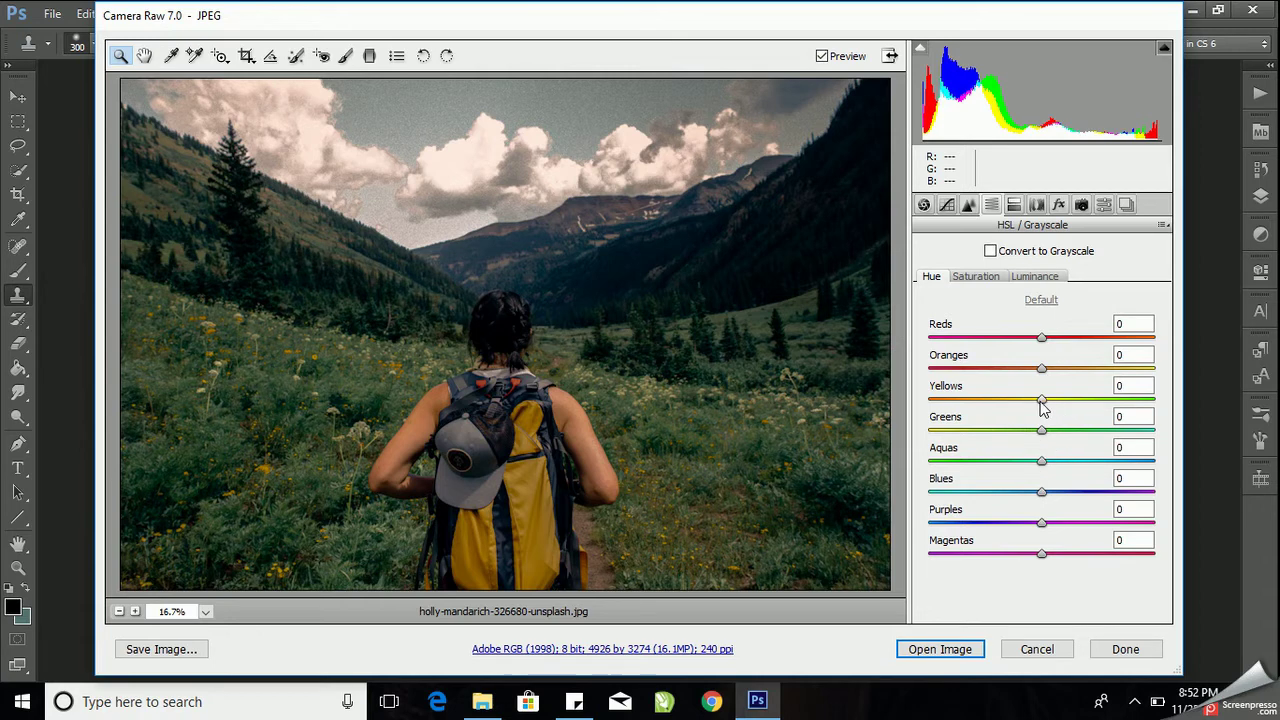
Shift the HSL hues to Yellows -100, Greens -100 and Blues -50
drag(1041, 399, 903, 414)
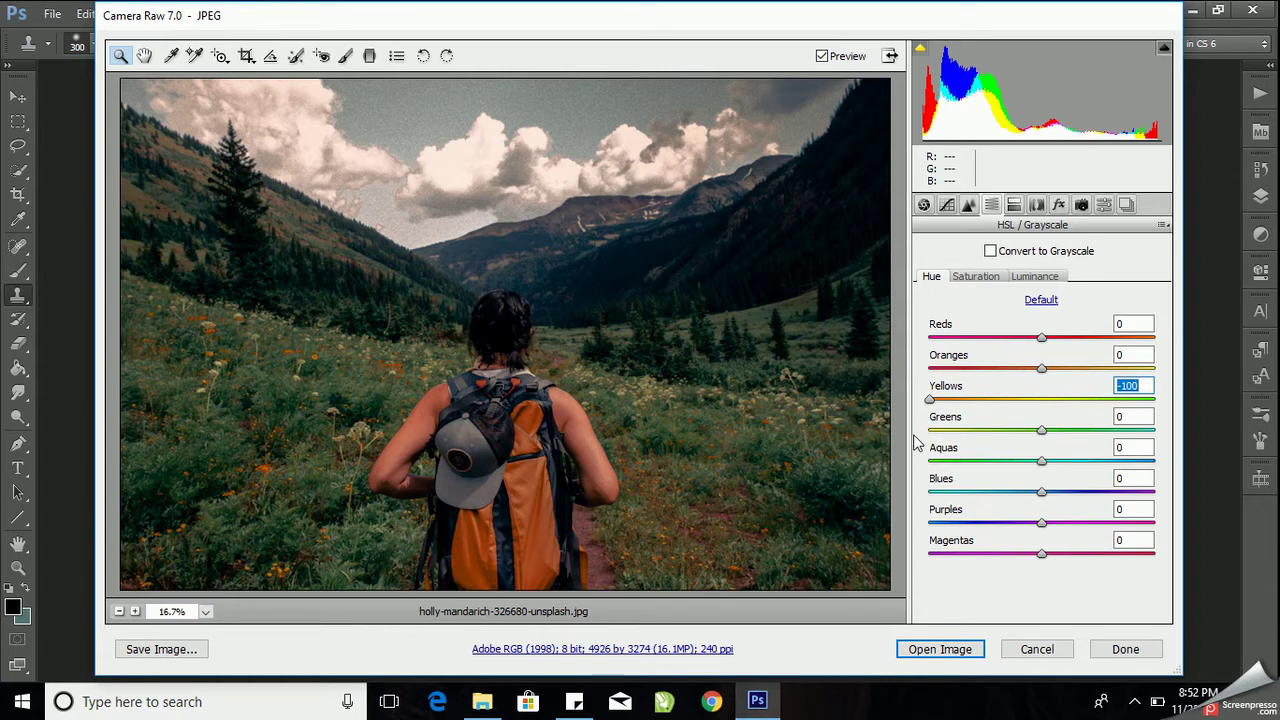
click(1040, 438)
drag(1040, 438, 912, 442)
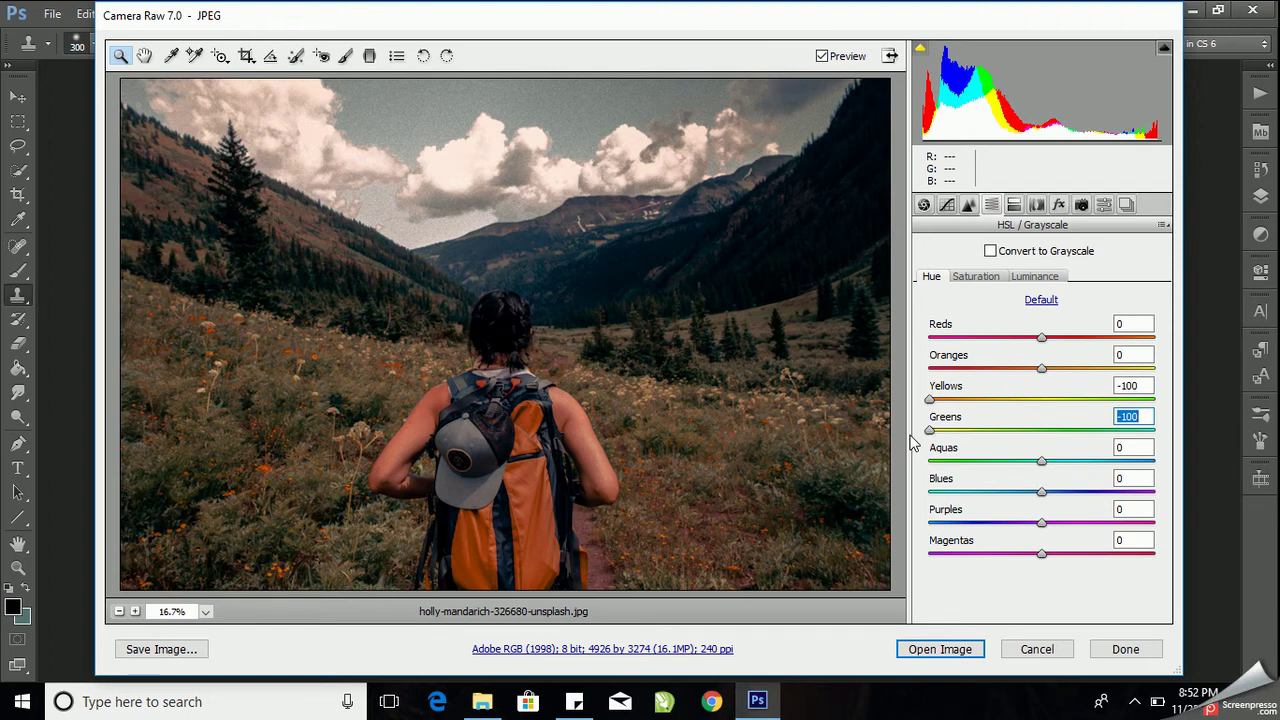
drag(1042, 497, 985, 497)
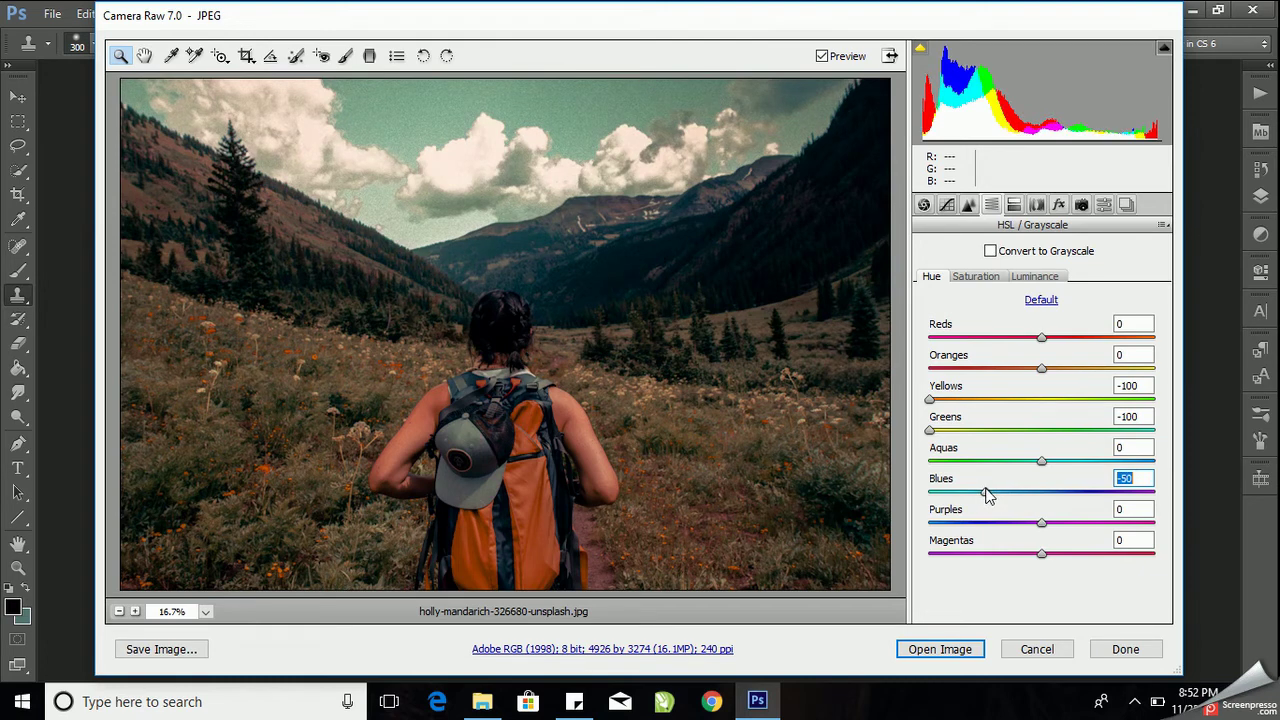
click(967, 282)
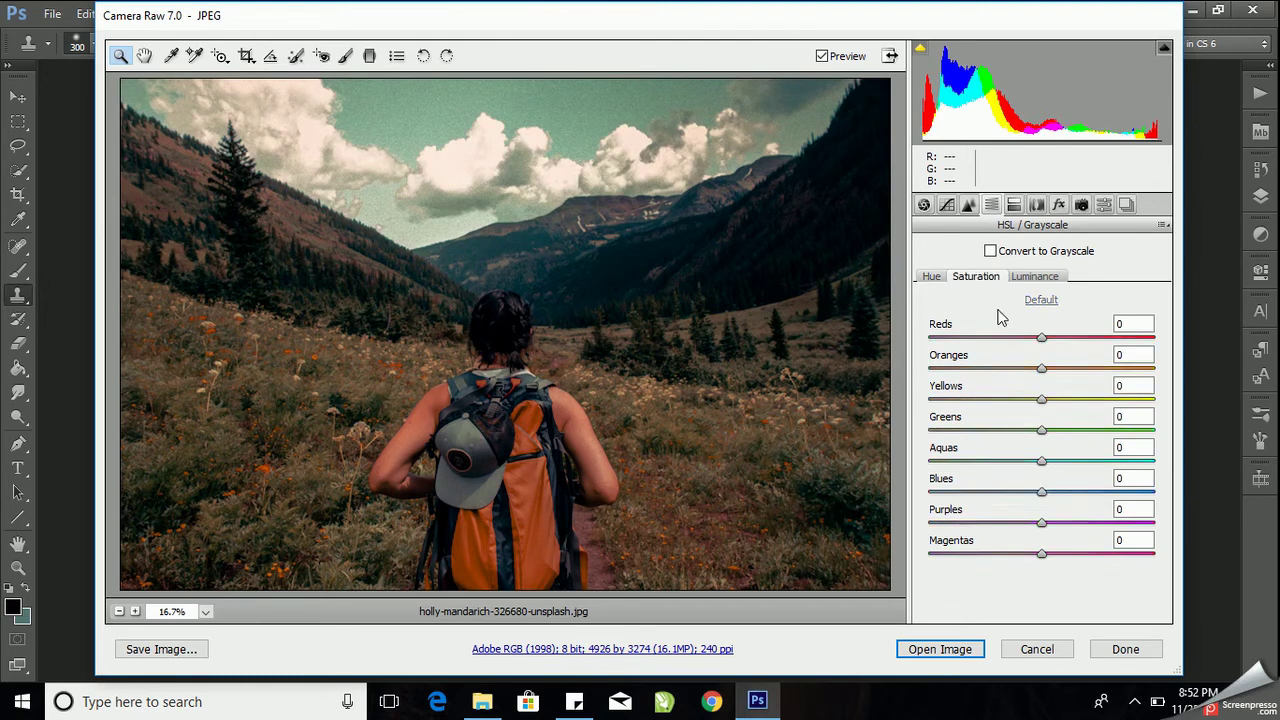
Set HSL saturation to Oranges +19, Yellows/Greens/Aquas +100, Blues and Purples +21
drag(1043, 369, 1069, 378)
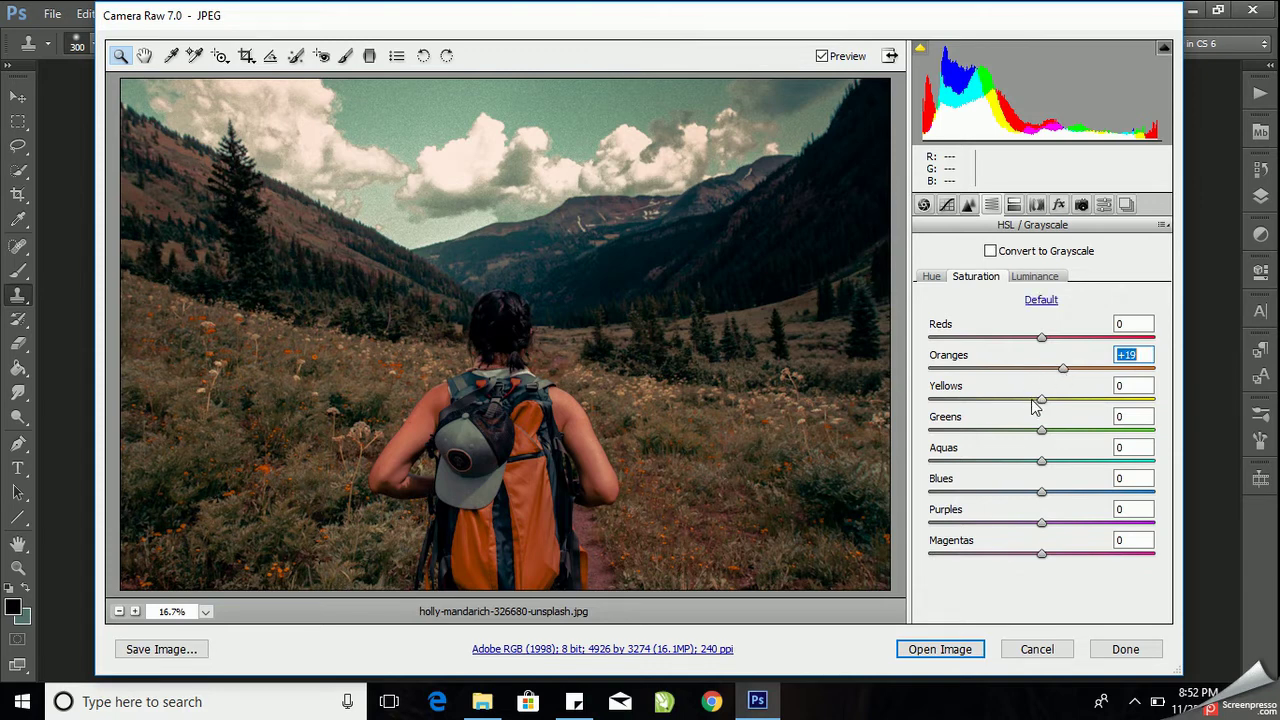
drag(1040, 399, 1157, 417)
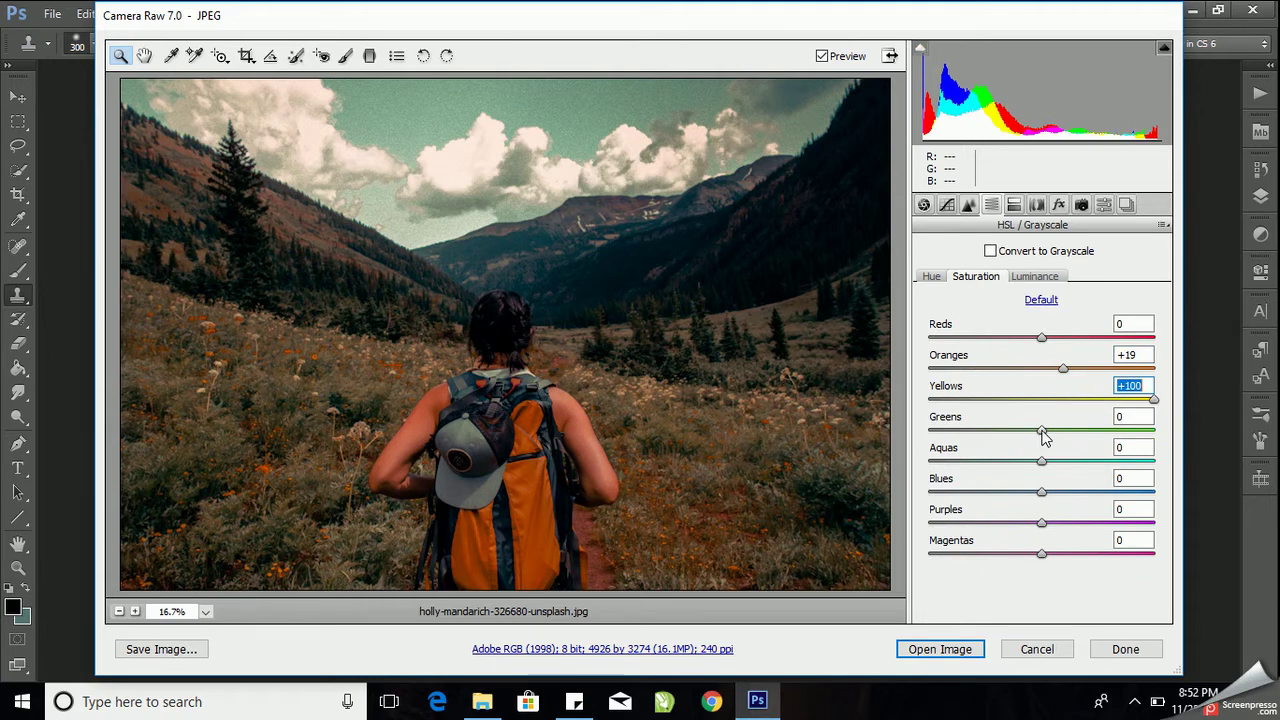
drag(1043, 432, 1157, 435)
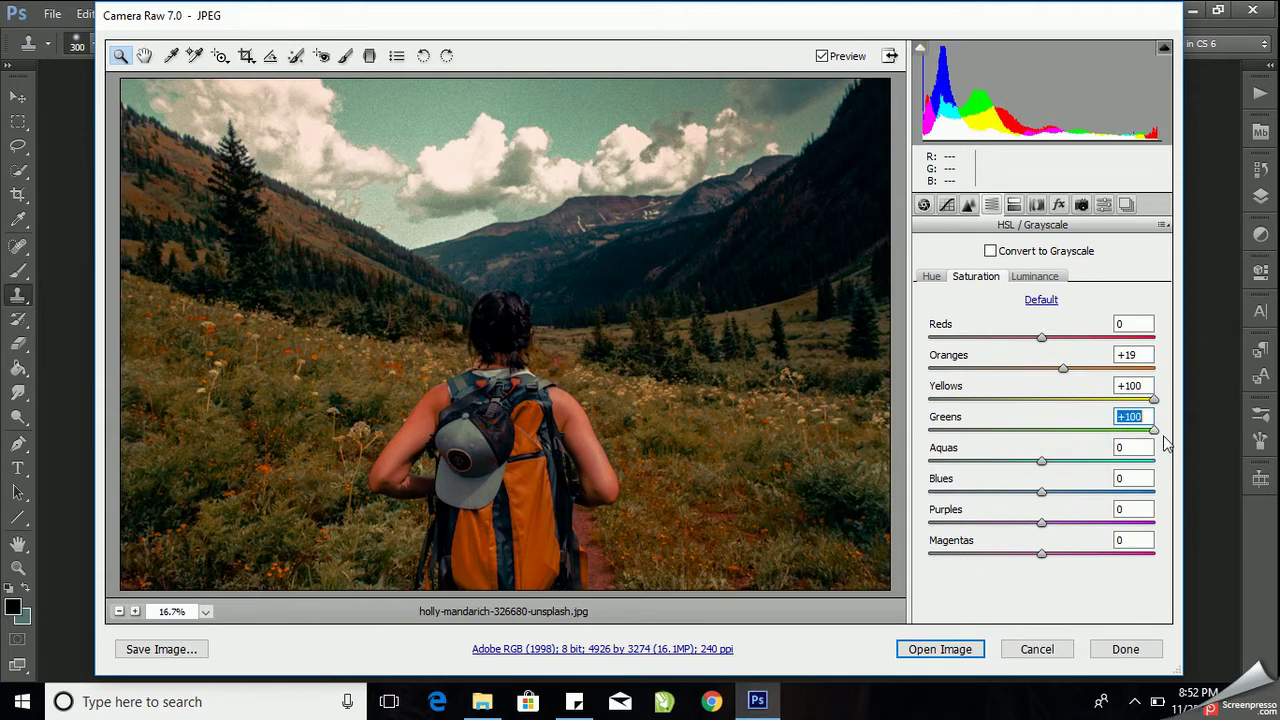
drag(1041, 462, 1170, 483)
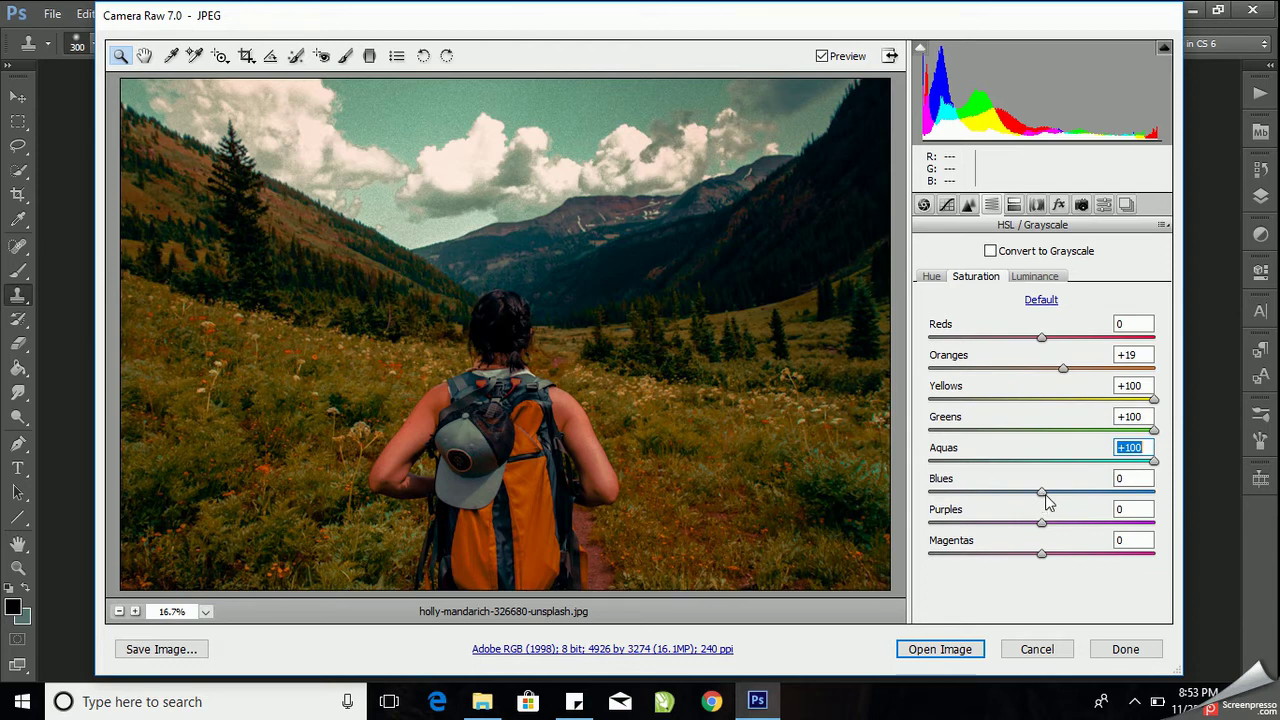
mouse_move(1045, 494)
mouse_down()
mouse_move(1066, 500)
mouse_move(1074, 522)
mouse_up()
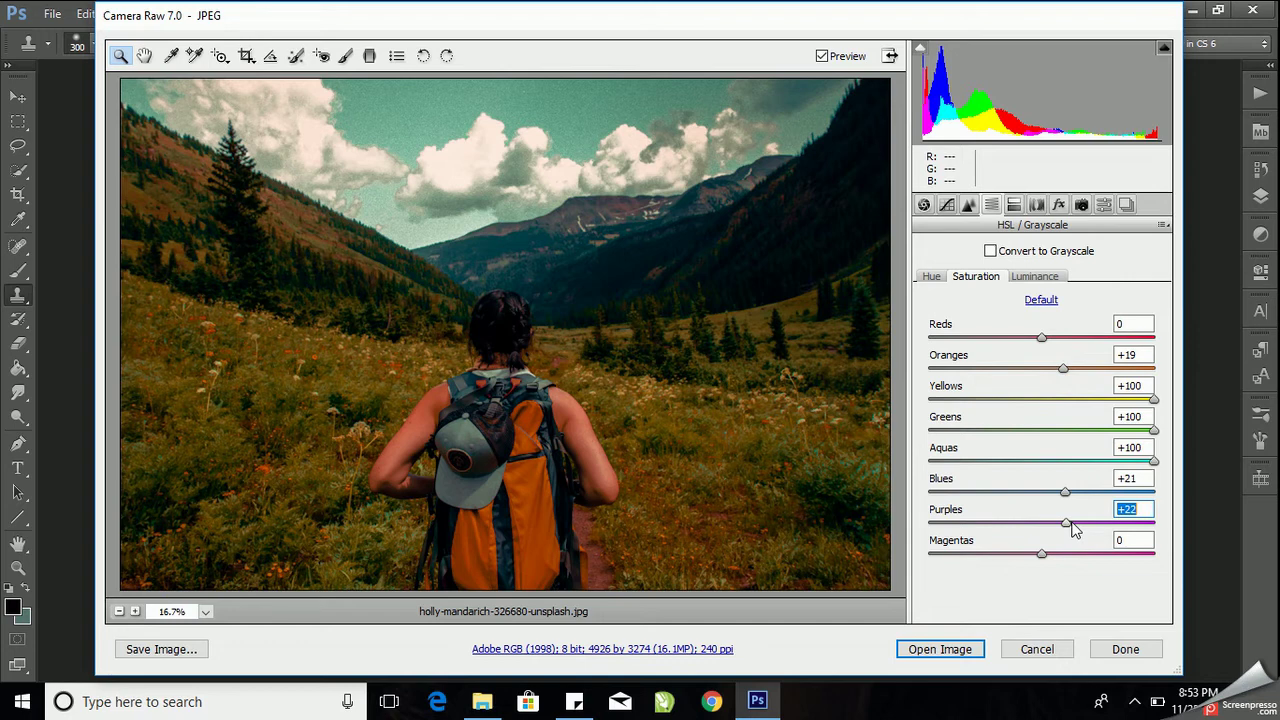
drag(1075, 530, 1072, 527)
Lower the Yellows luminance to -18 in the HSL Luminance subtab
click(1050, 280)
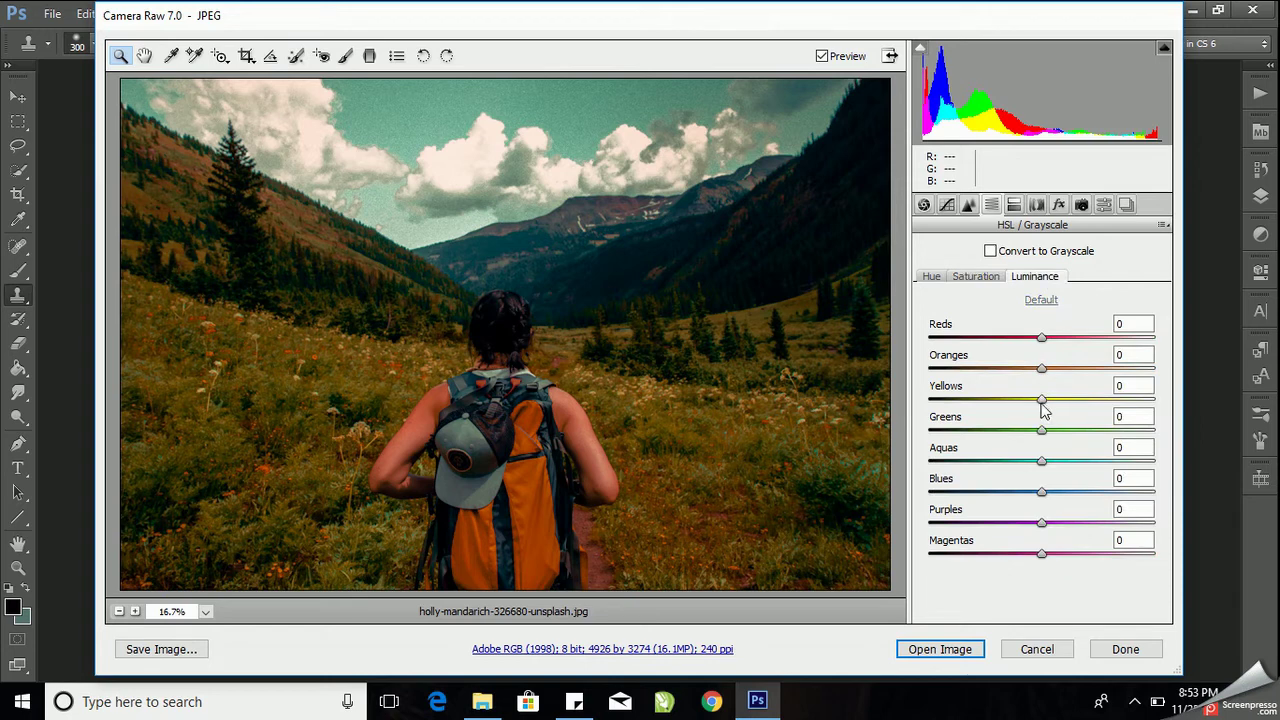
drag(1042, 402, 1026, 411)
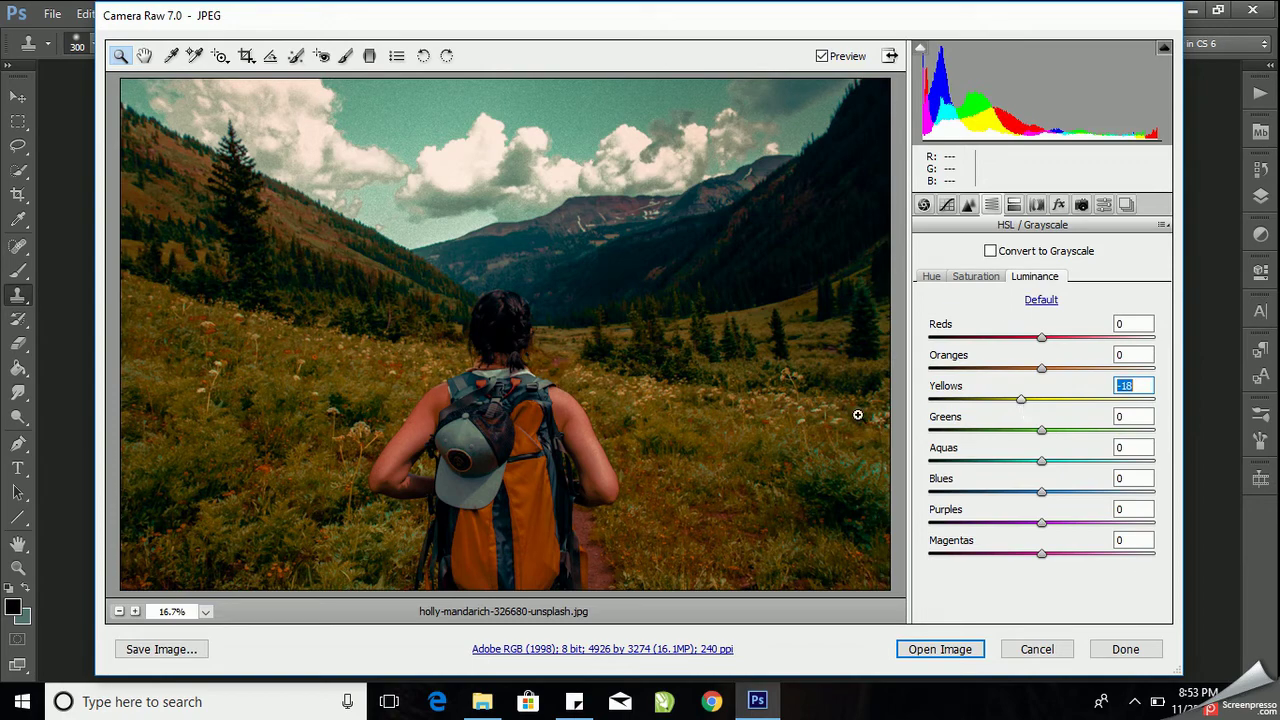
Save the graded photo as a Quality 10 JPEG in its original location
click(168, 656)
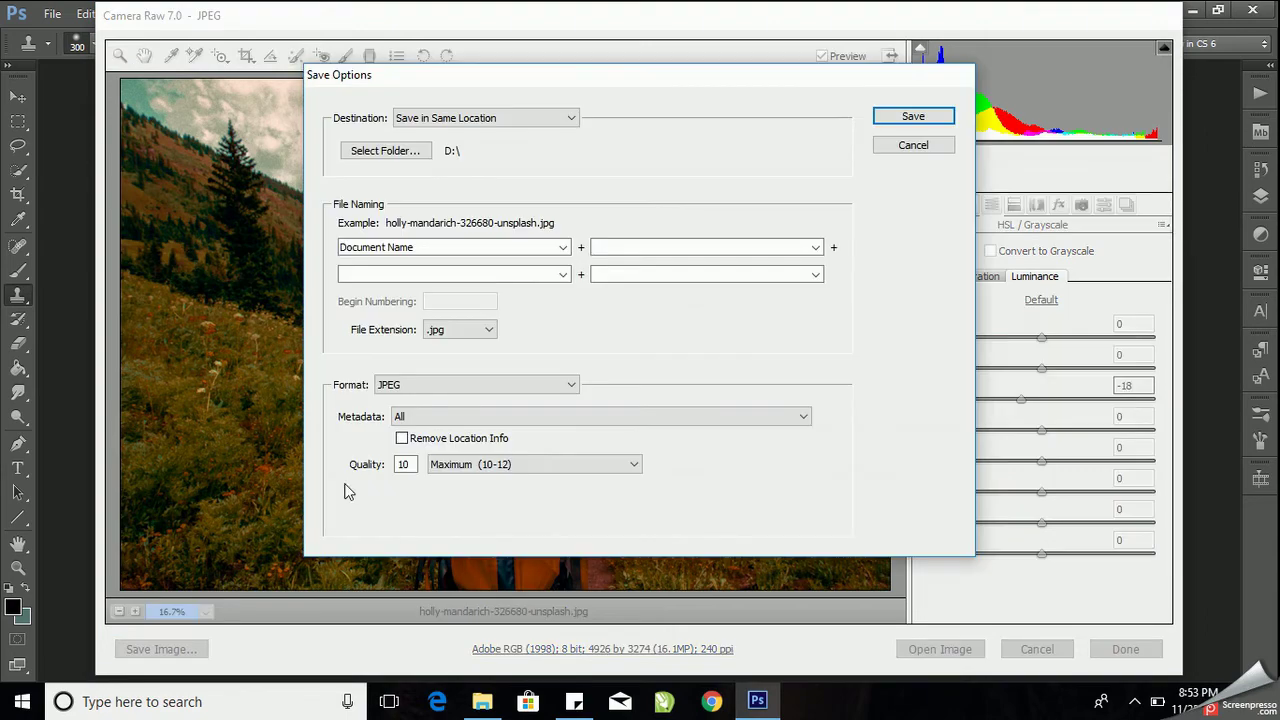
click(911, 119)
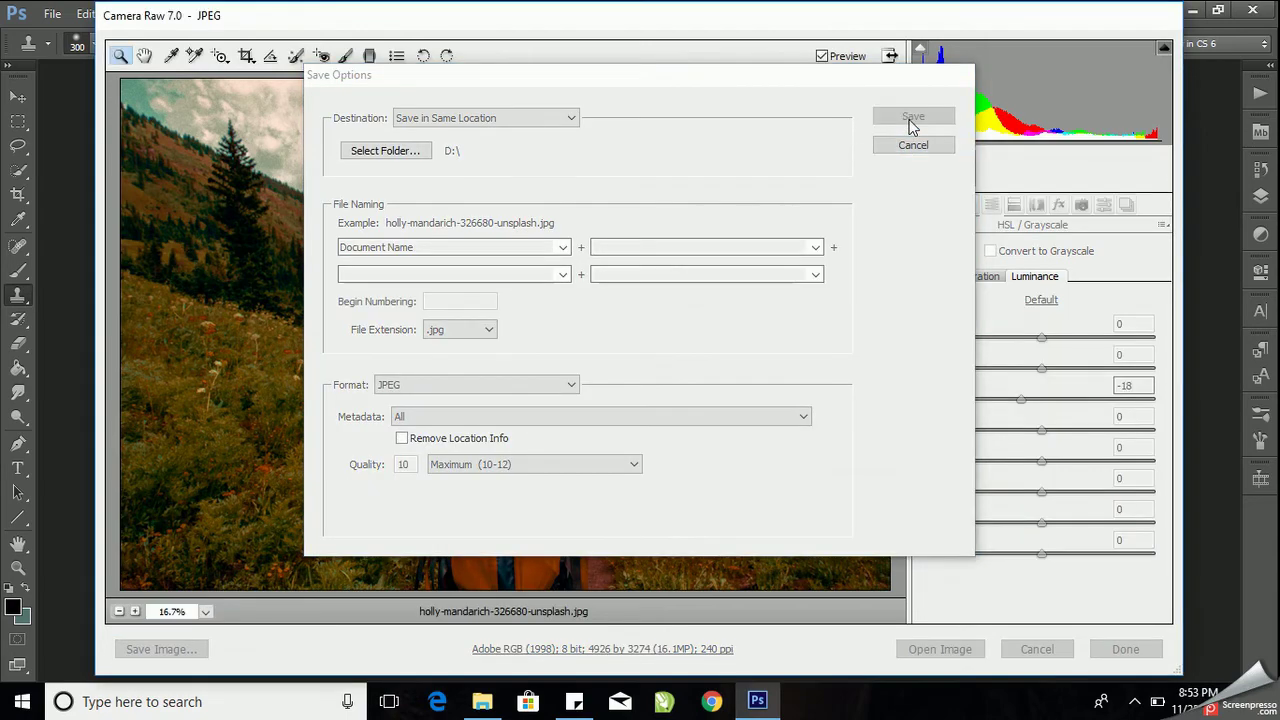